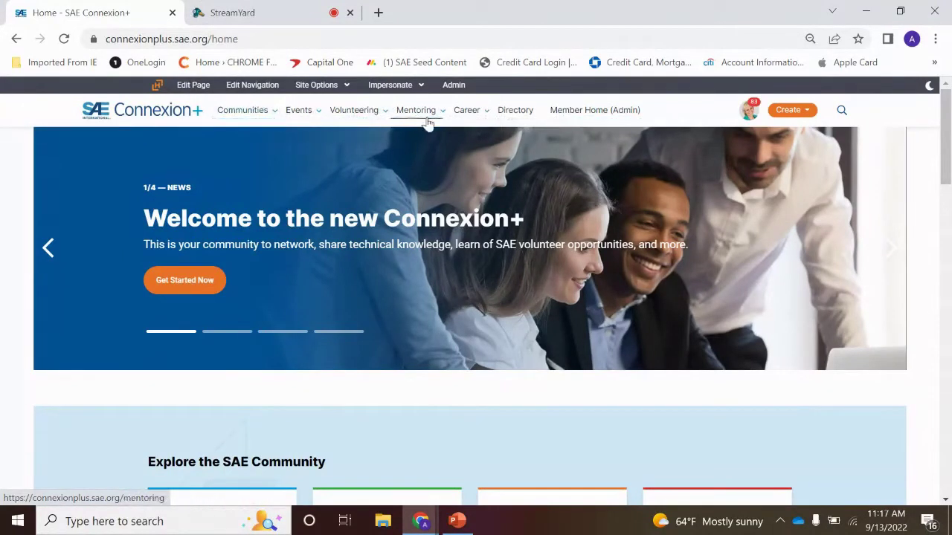
Step: Review the site navigation options under Communities, Events, Volunteering, Mentoring and Career
click(273, 112)
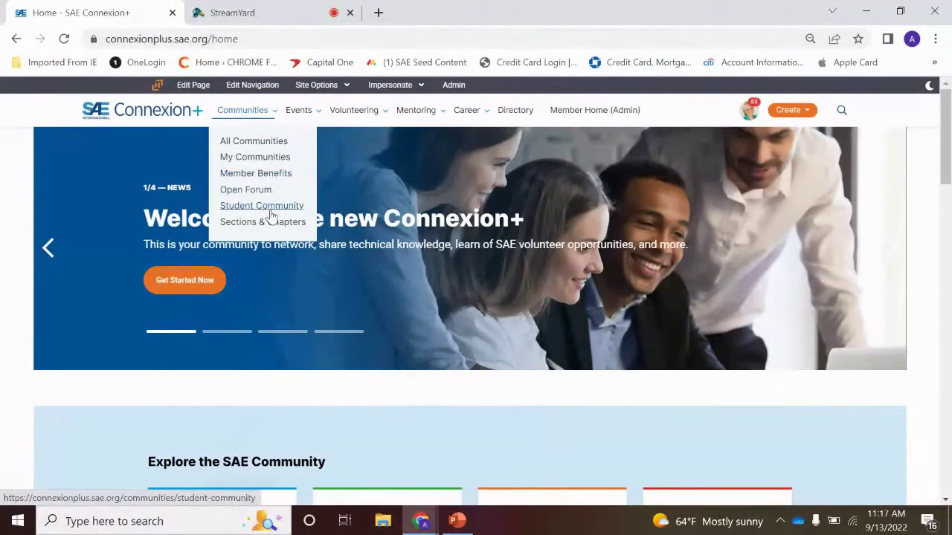
mouse_move(320, 122)
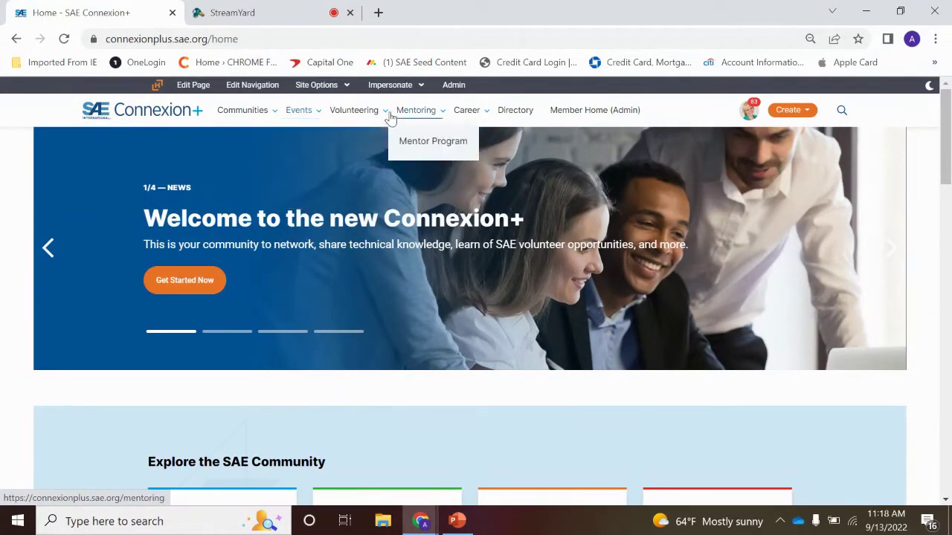
mouse_move(375, 119)
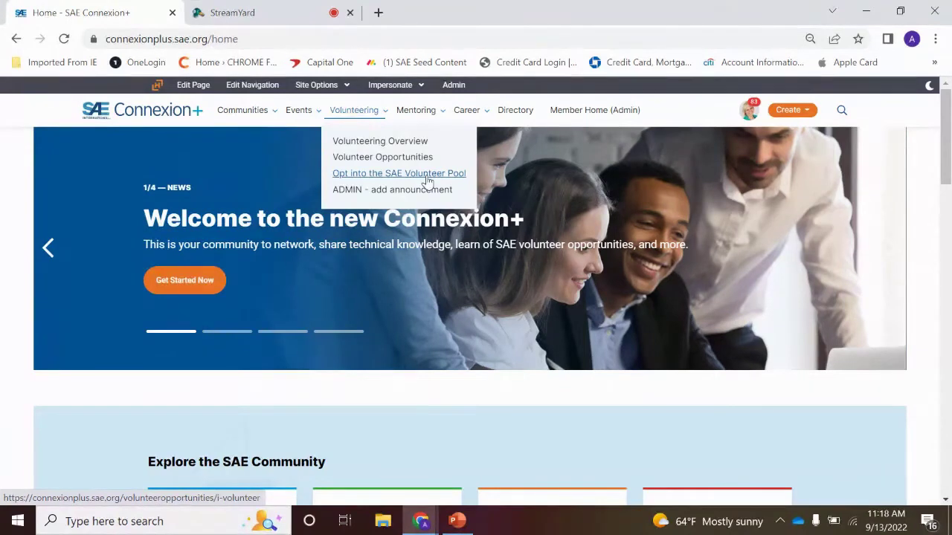
mouse_move(441, 117)
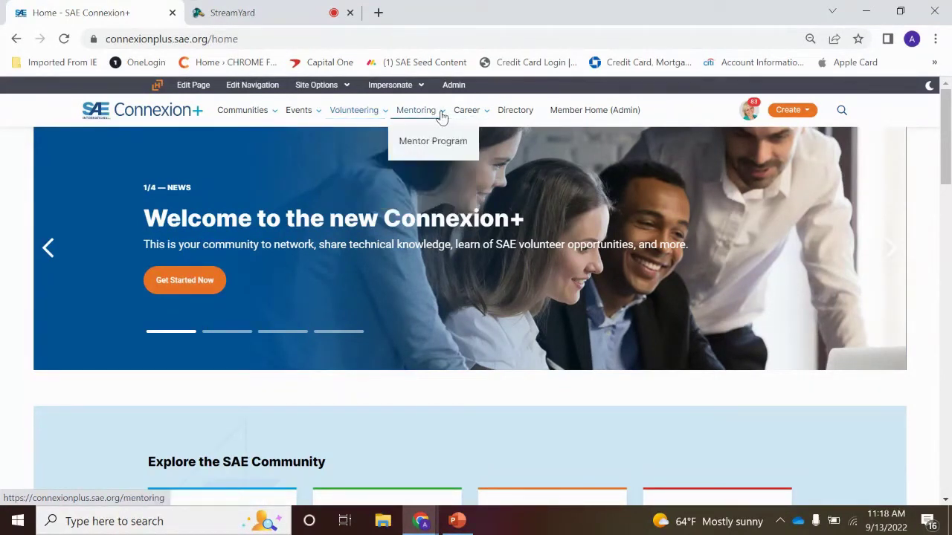
mouse_move(482, 115)
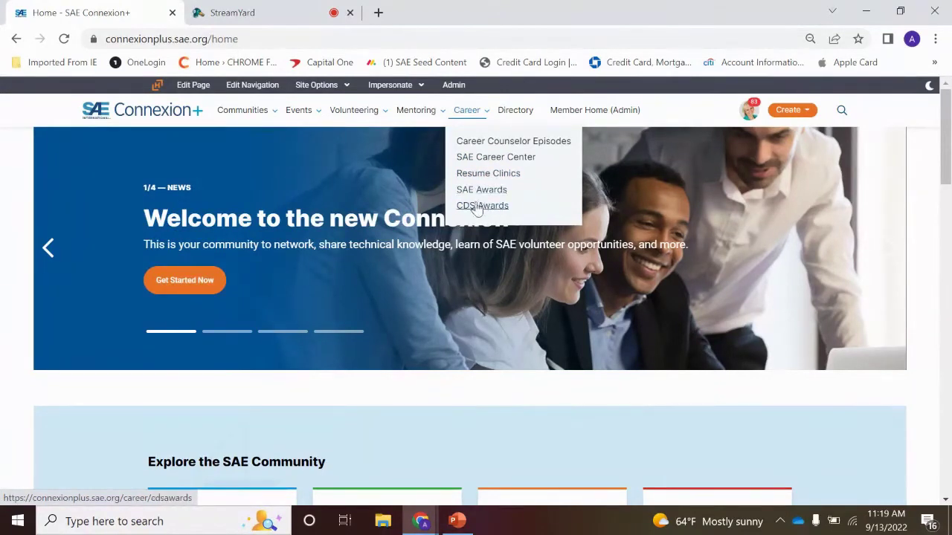
Step: Open the Member Directory and look over its search fields and the Search by Interest options
click(526, 121)
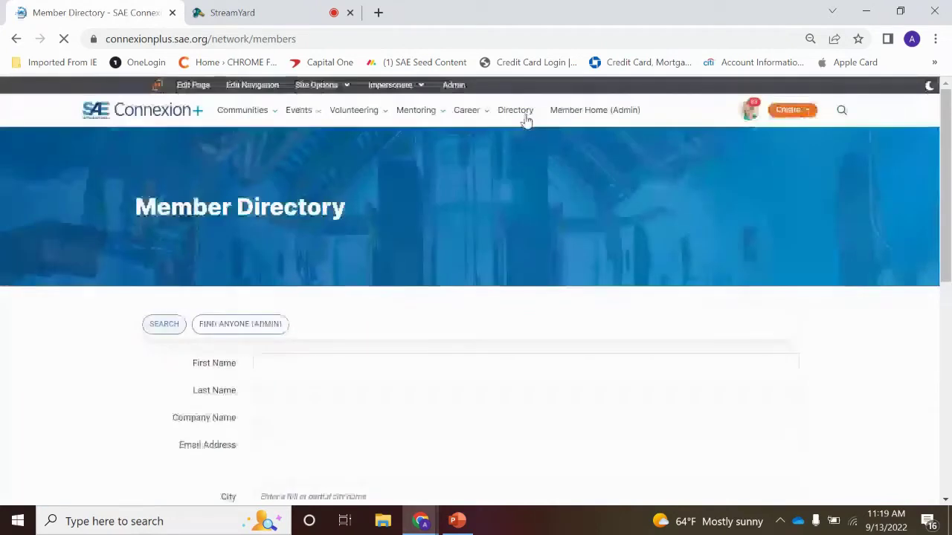
scroll(466, 259, down, 2)
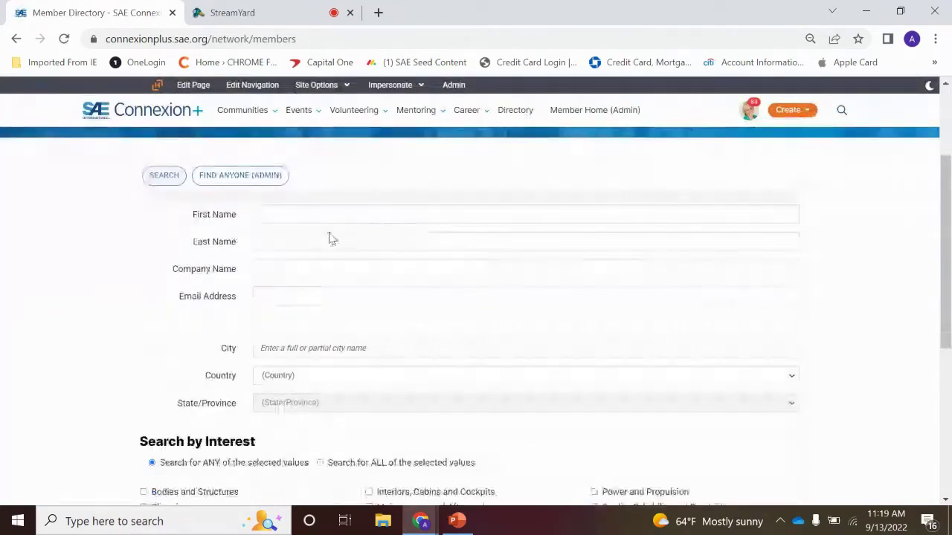
scroll(358, 364, down, 1)
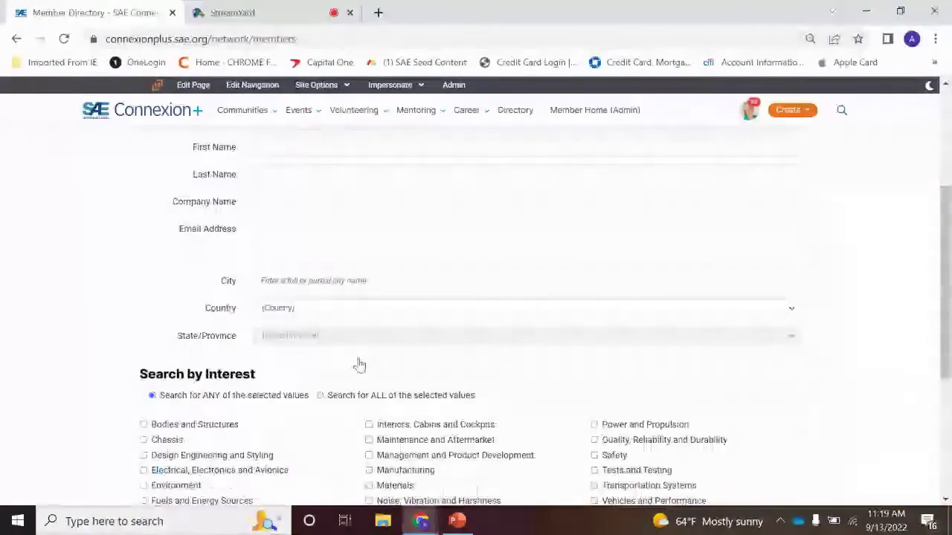
scroll(359, 364, down, 2)
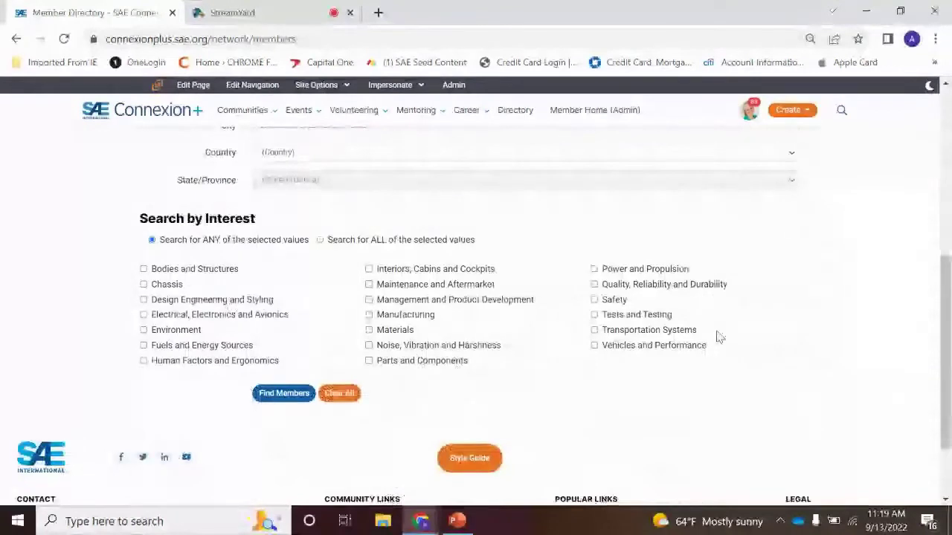
scroll(572, 404, up, 5)
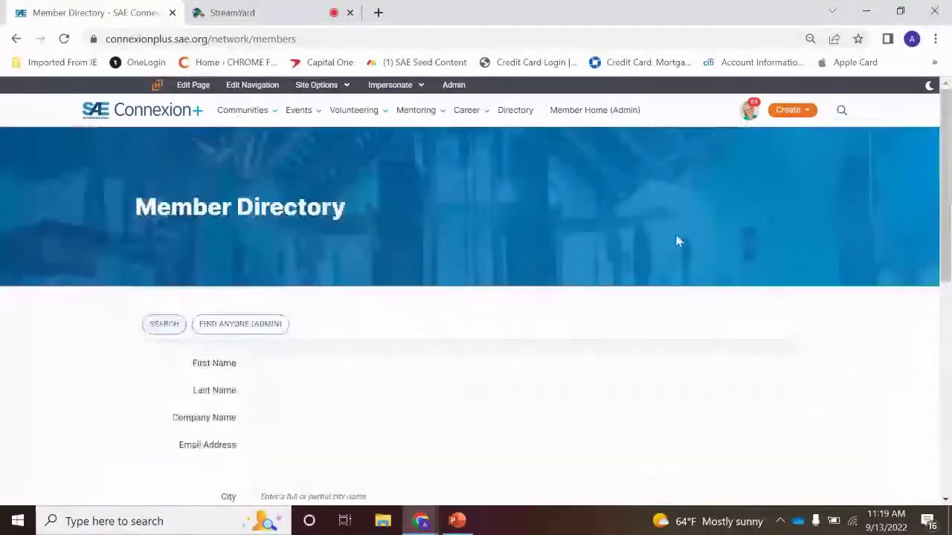
Step: Open the Member Home page and highlight the membership renewal date and the member type
click(599, 121)
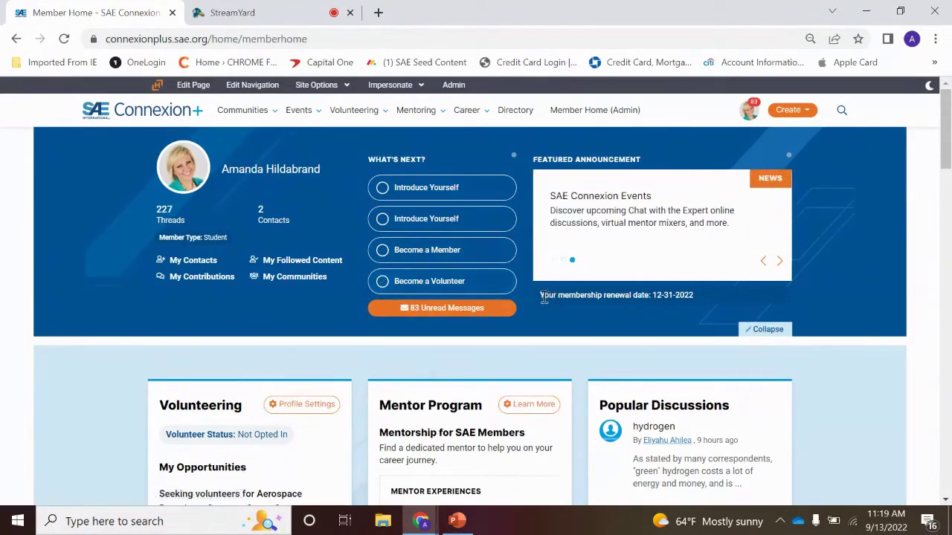
drag(540, 298, 705, 307)
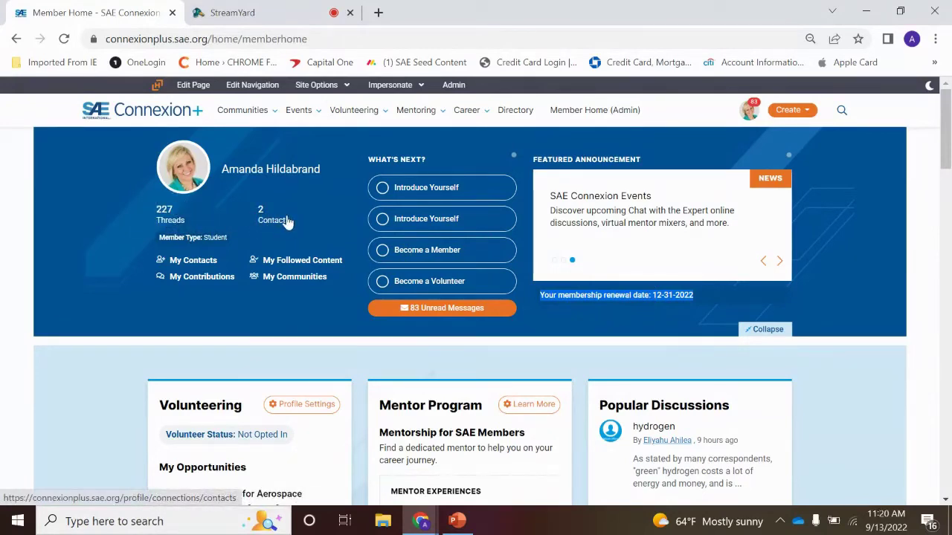
click(167, 237)
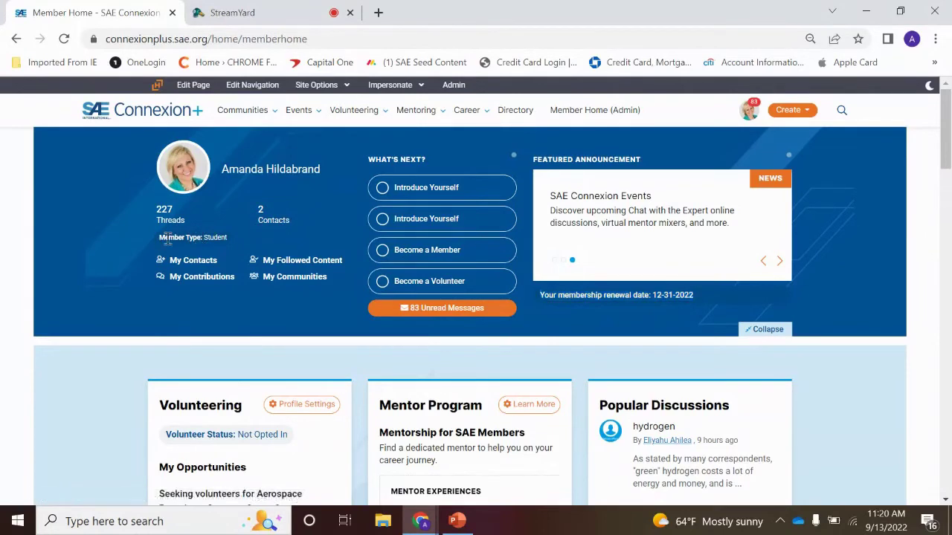
triple_click(171, 236)
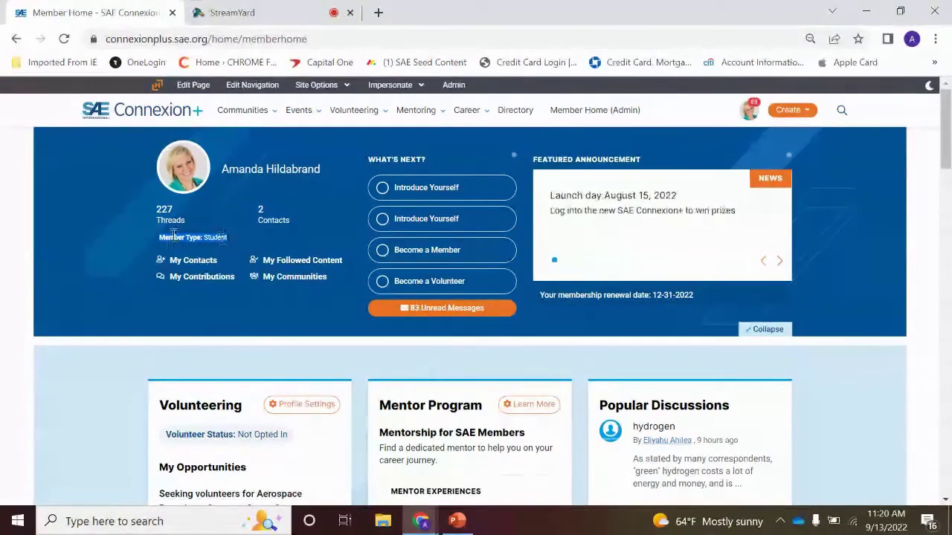
click(230, 239)
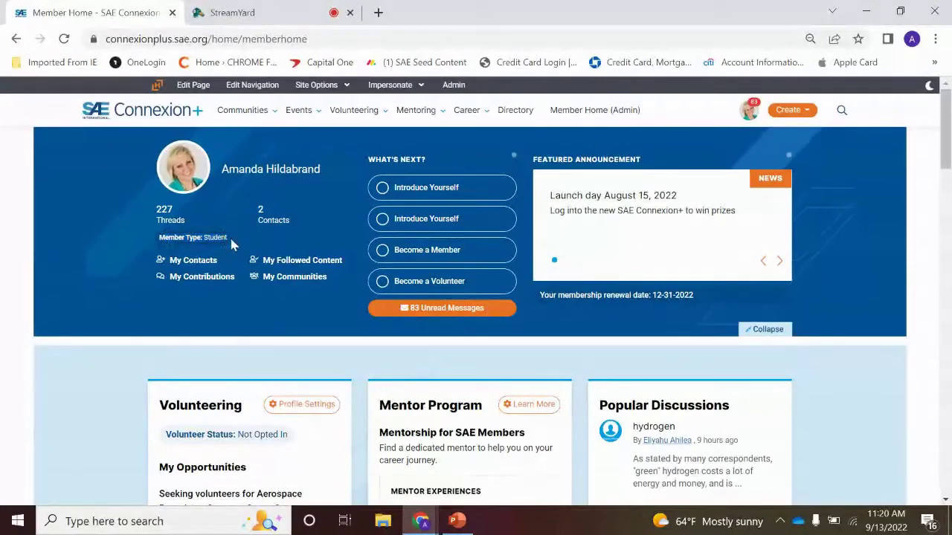
drag(230, 242, 153, 240)
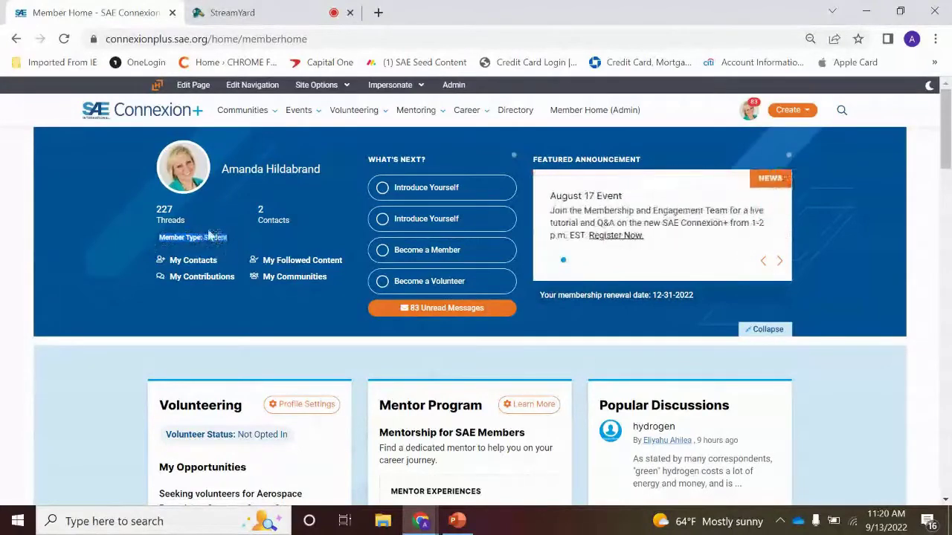
Step: Examine the Volunteering card on the Member Home page and highlight the volunteer status
scroll(729, 265, down, 2)
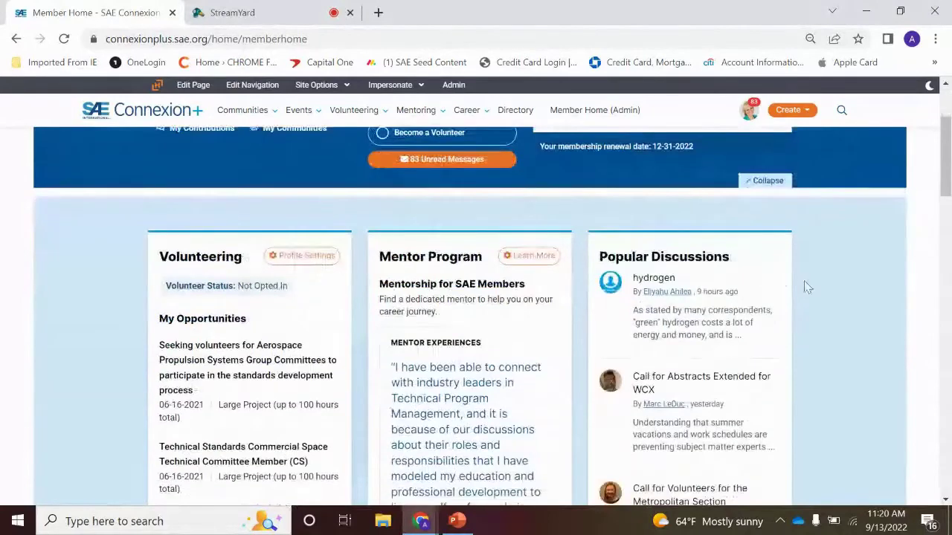
scroll(810, 284, down, 1)
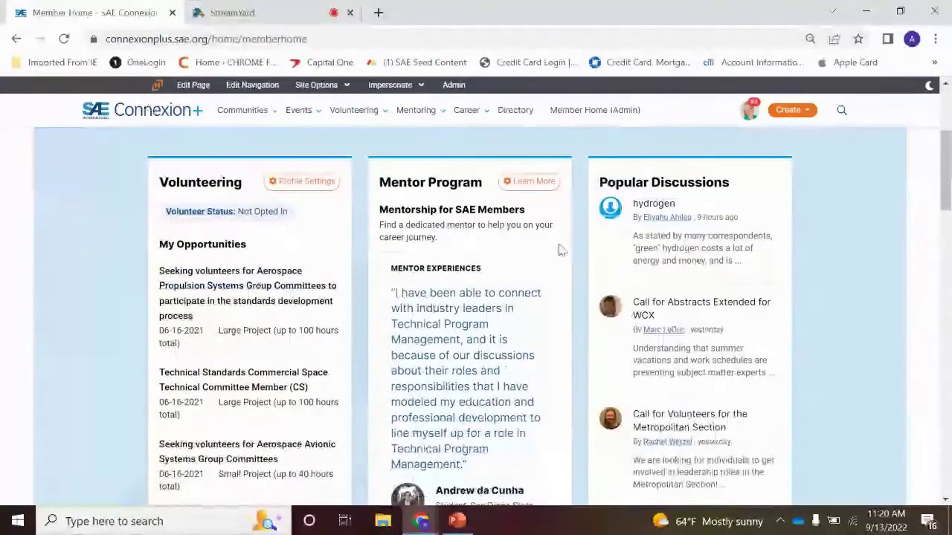
drag(167, 183, 229, 213)
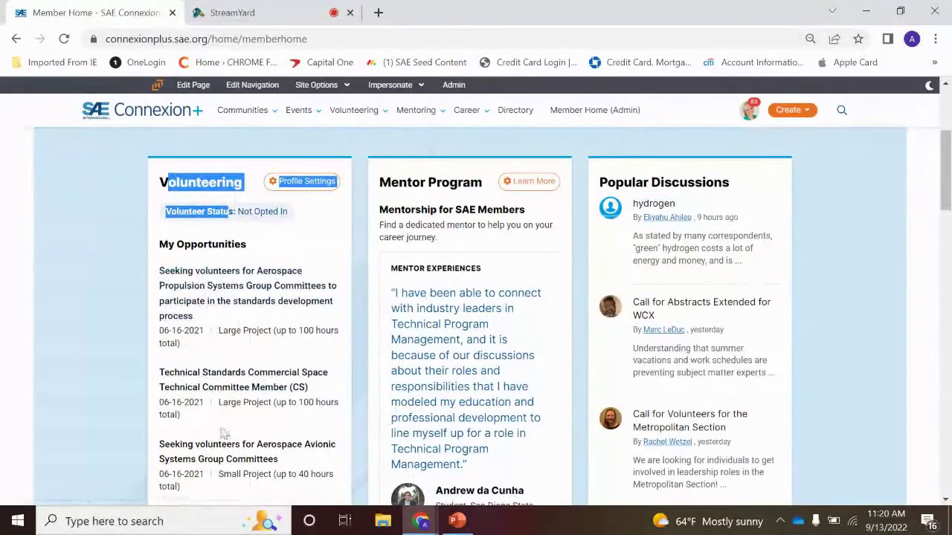
click(325, 242)
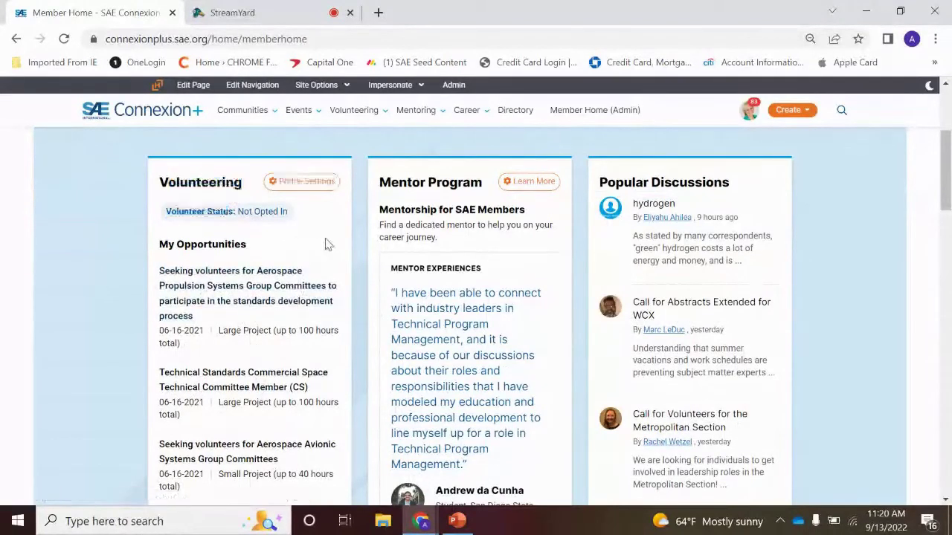
drag(170, 220, 291, 212)
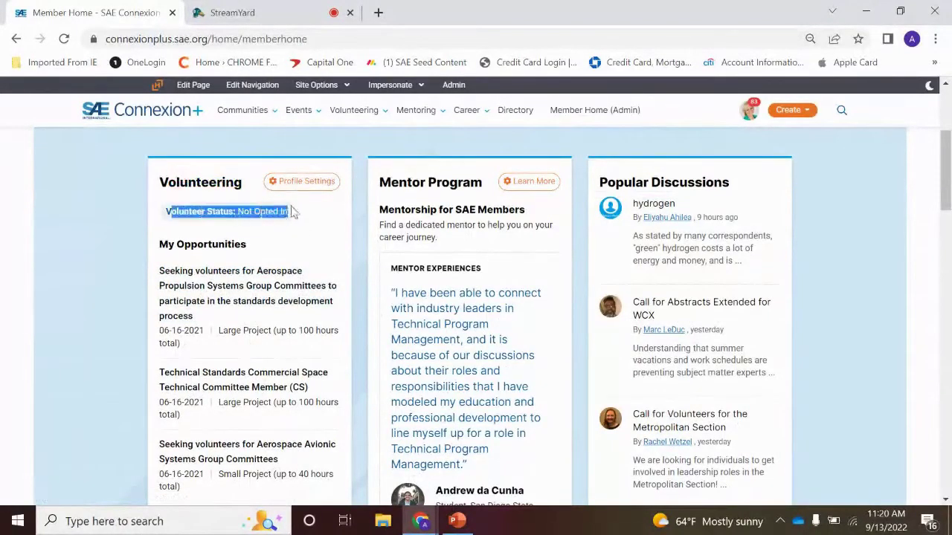
click(278, 222)
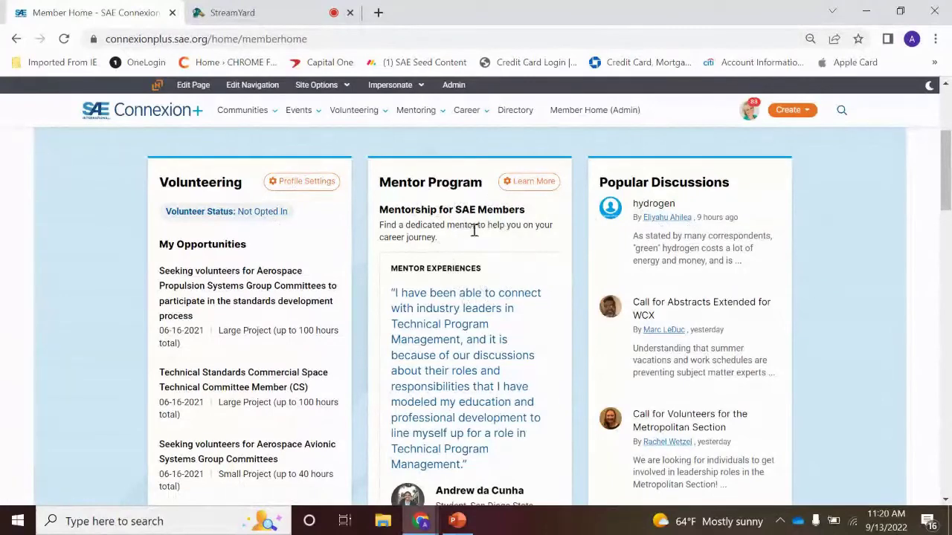
Step: Look through the rest of the Member Home page, including Latest Activity, Popular Topics, Suggested Contacts and Member Benefits
scroll(828, 315, down, 6)
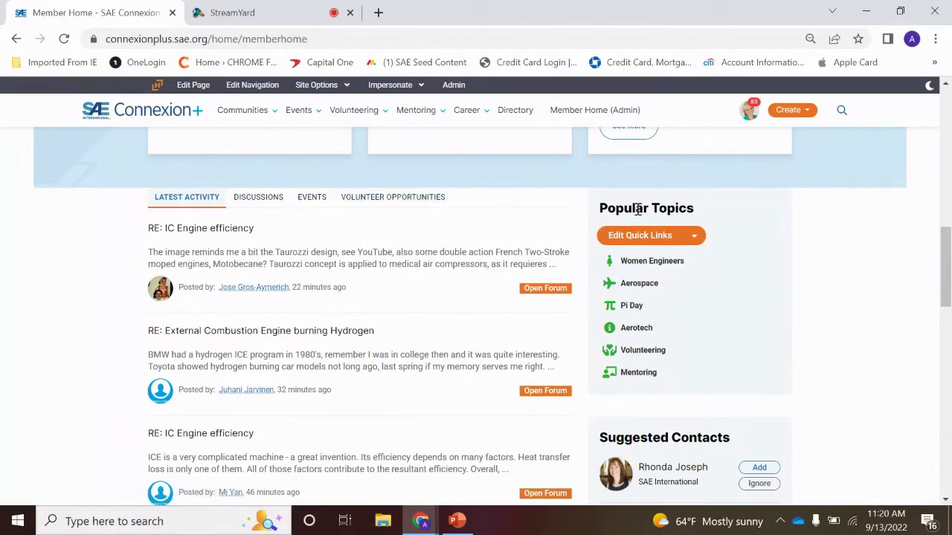
scroll(892, 335, down, 1)
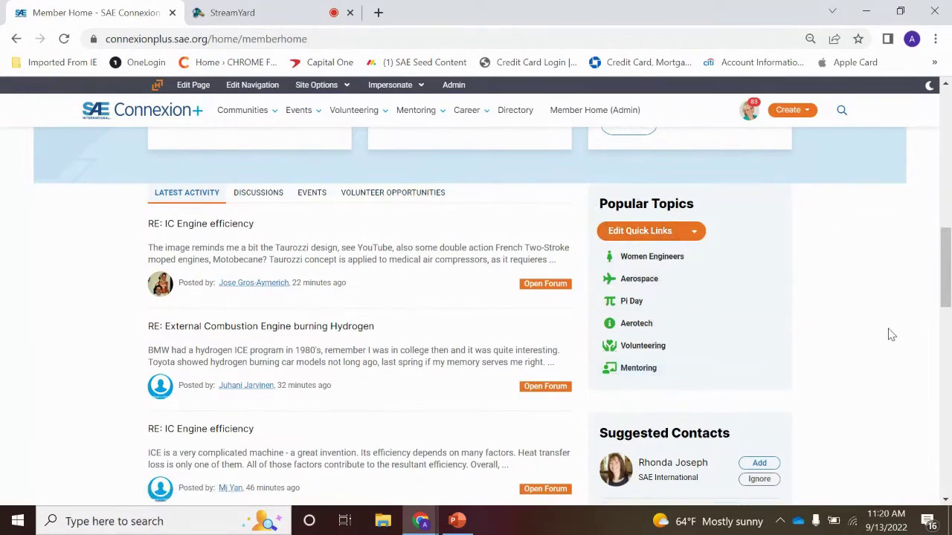
scroll(892, 334, down, 3)
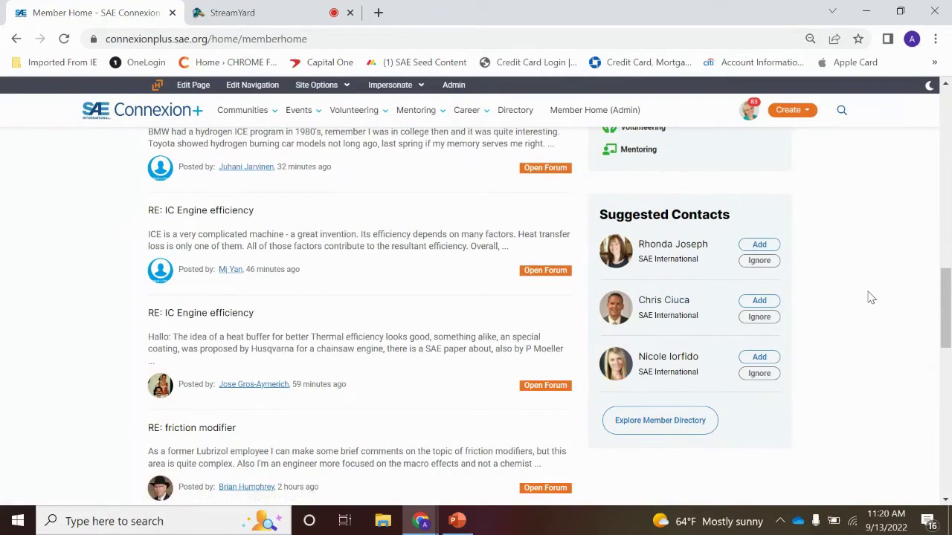
scroll(868, 295, down, 1)
scroll(892, 296, down, 3)
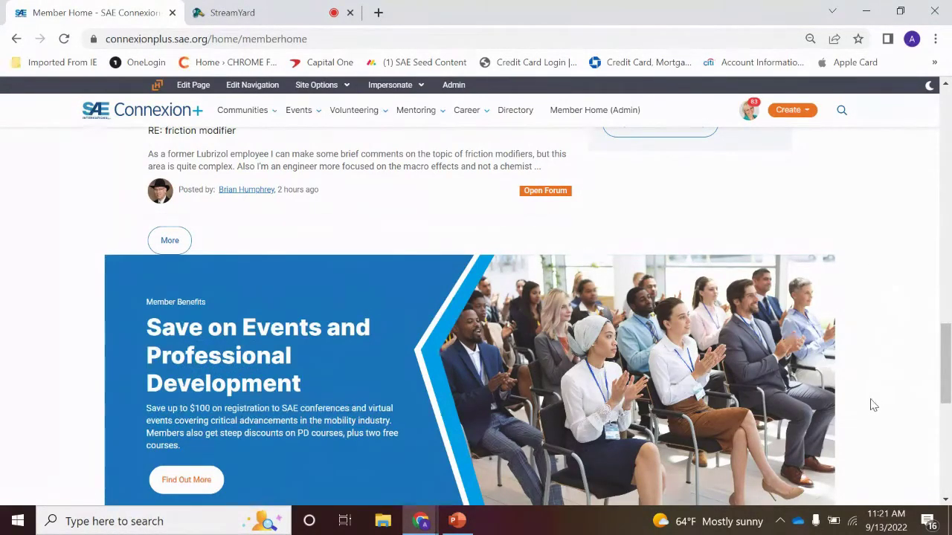
scroll(877, 413, up, 15)
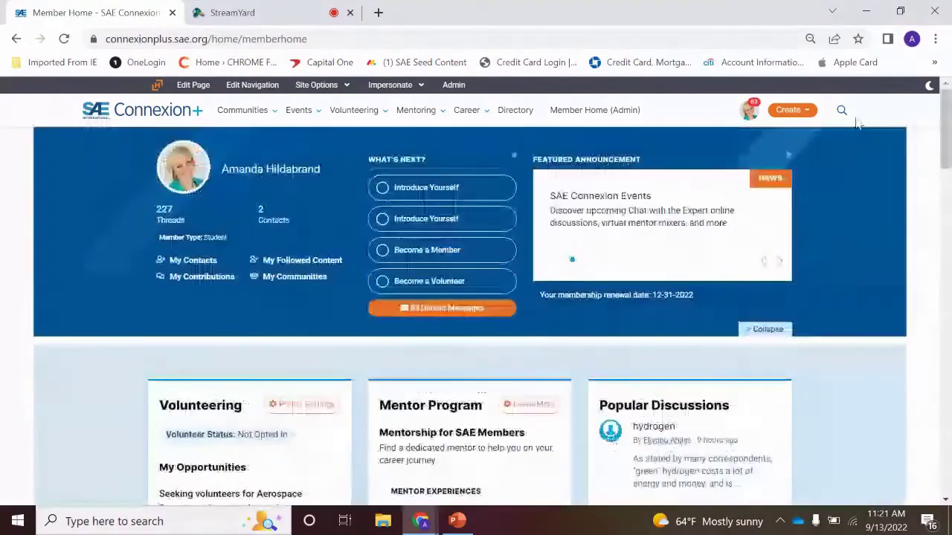
Step: Cycle through the Featured Announcement slides to the SAE Connexion Events item
click(780, 264)
click(780, 264)
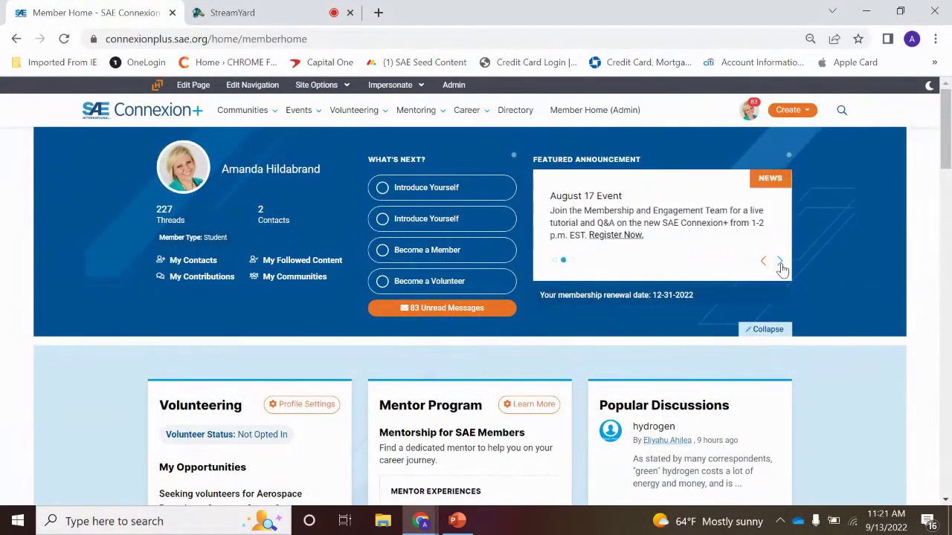
click(780, 265)
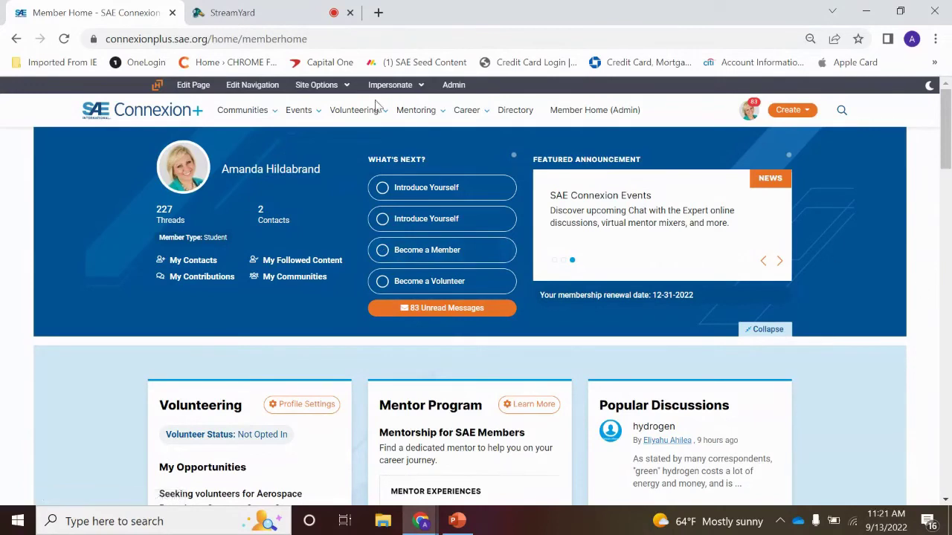
Step: Open the All Communities page and look through the list of communities
click(272, 121)
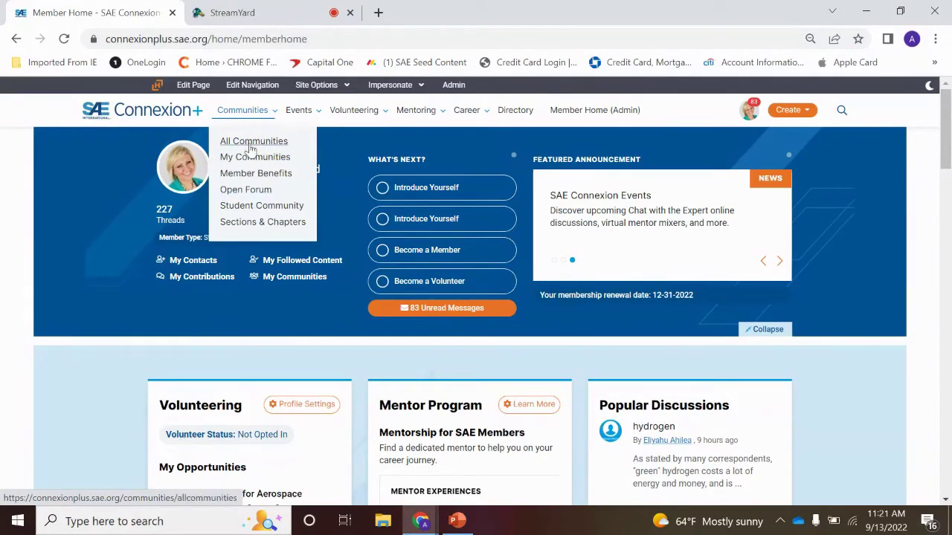
click(251, 142)
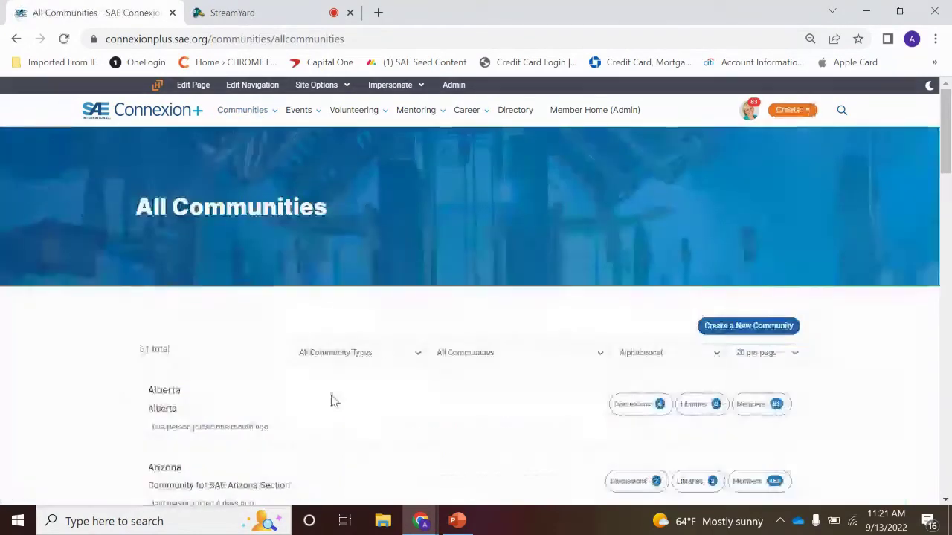
scroll(245, 255, down, 7)
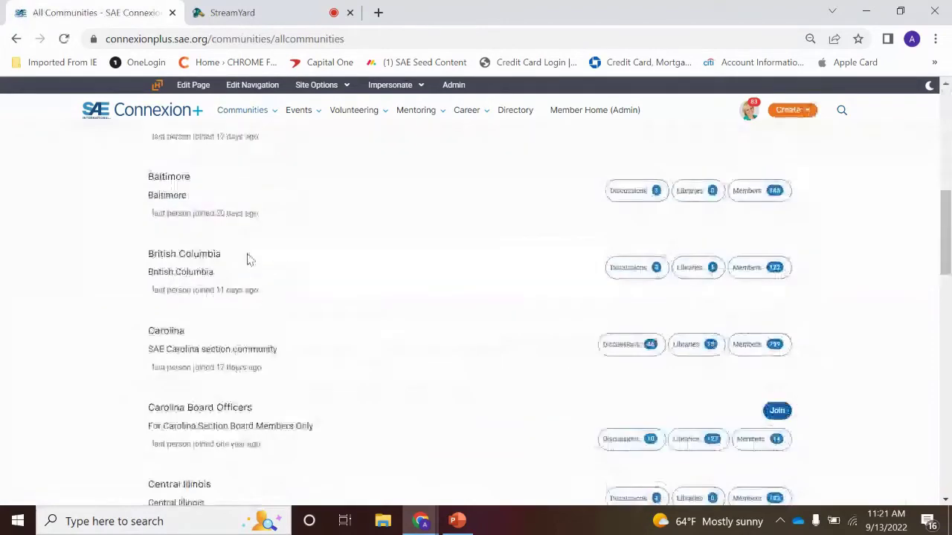
scroll(253, 270, down, 18)
scroll(308, 334, up, 20)
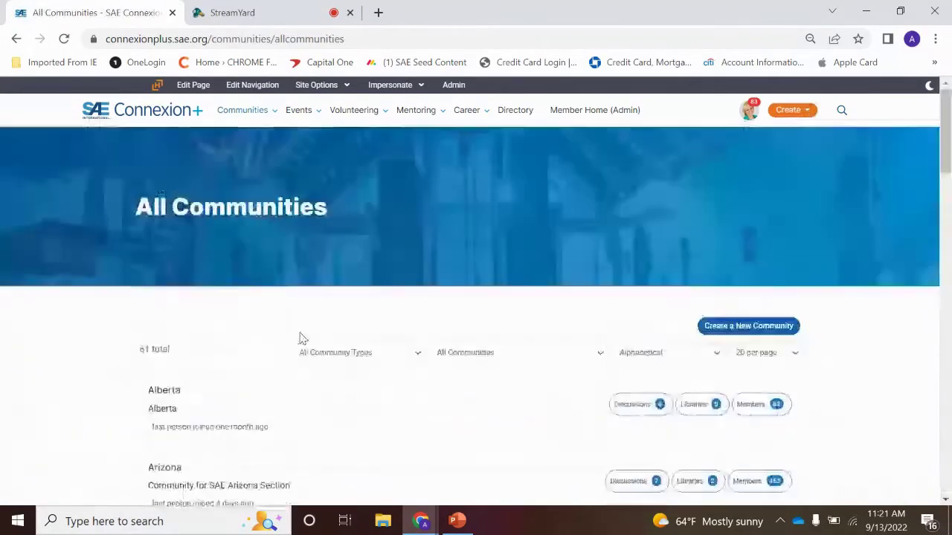
Step: Open the Alberta community and highlight its title and welcome text
scroll(300, 338, down, 3)
click(158, 169)
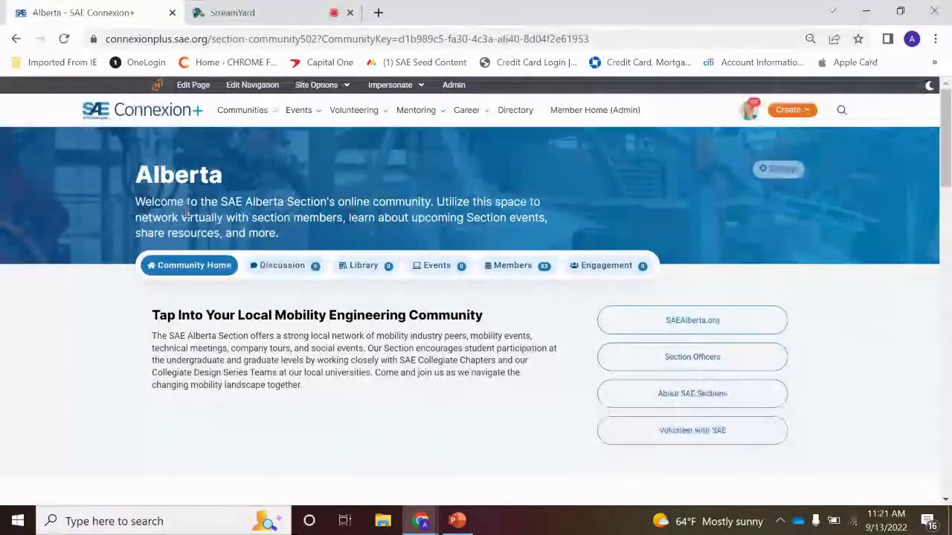
double_click(251, 183)
drag(252, 182, 301, 243)
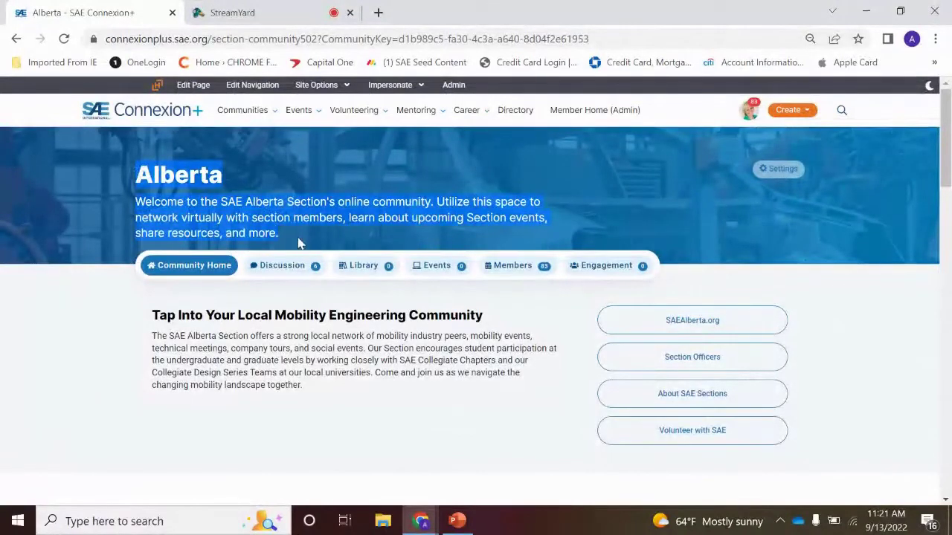
Step: Highlight the welcome paragraph under the Alberta community title, then clear the selection
click(221, 214)
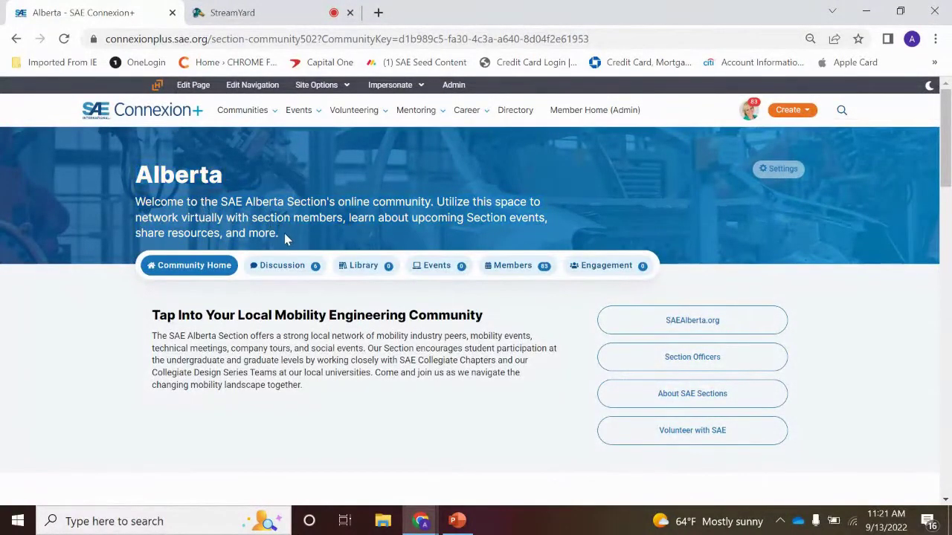
drag(284, 233, 111, 196)
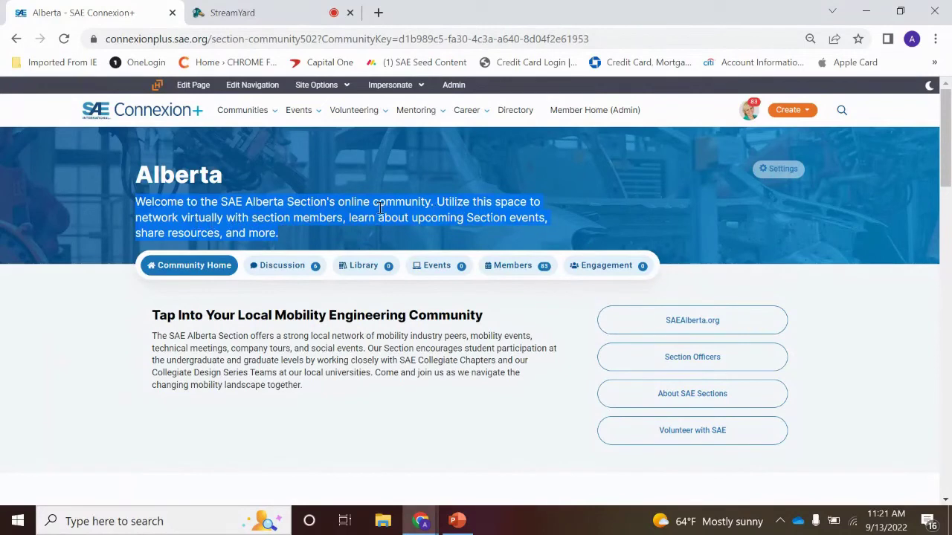
click(255, 234)
drag(282, 236, 134, 199)
click(358, 214)
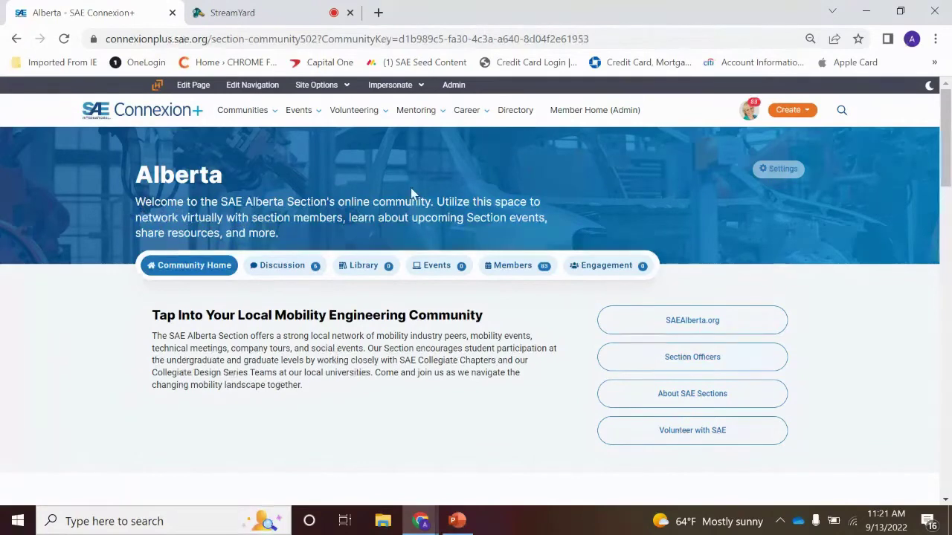
Step: Highlight the "Tap Into Your Local Mobility Engineering Community" heading and its paragraph, then clear the selection
scroll(441, 281, down, 1)
drag(162, 242, 136, 250)
click(310, 325)
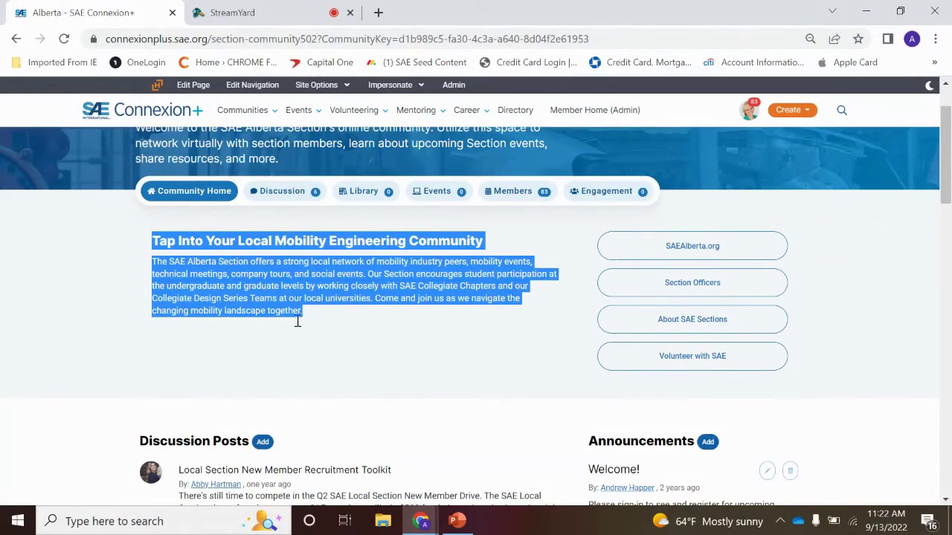
scroll(426, 365, up, 1)
click(421, 366)
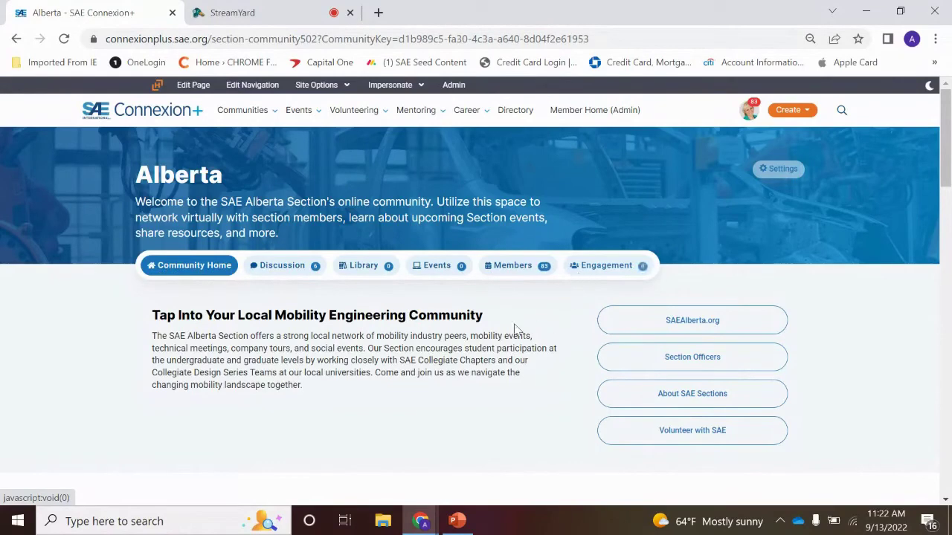
Step: Look over the Alberta community's link buttons, Discussion Posts, Announcements, Upcoming Events and Peer Resources
scroll(853, 331, down, 1)
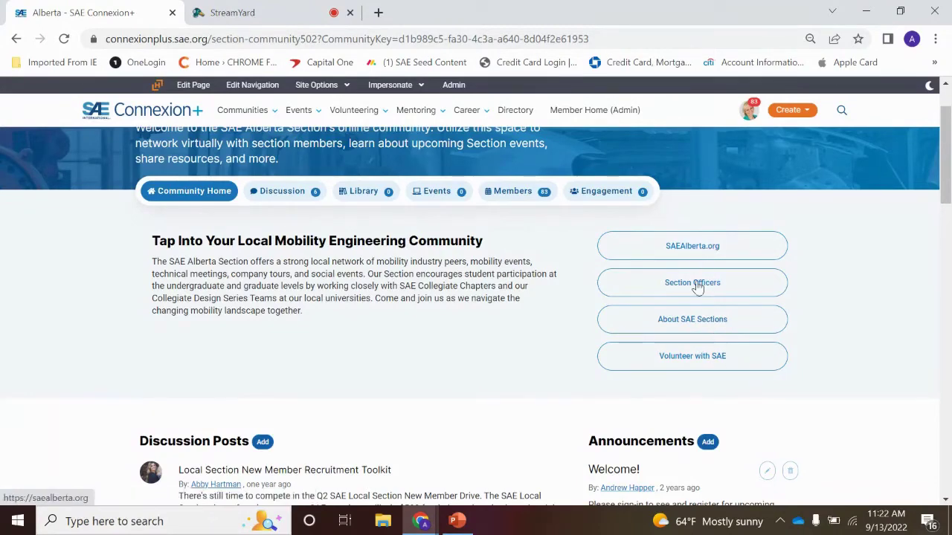
scroll(842, 306, up, 1)
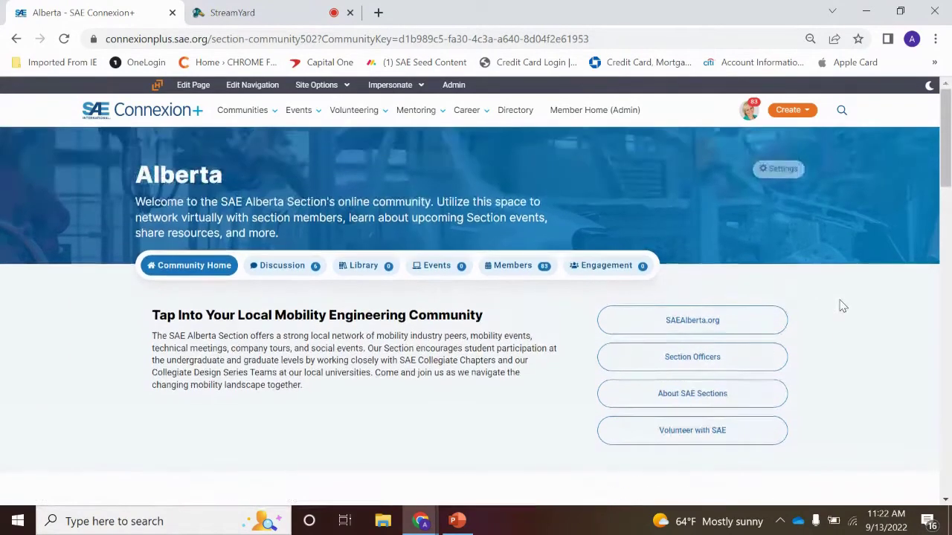
scroll(843, 307, down, 4)
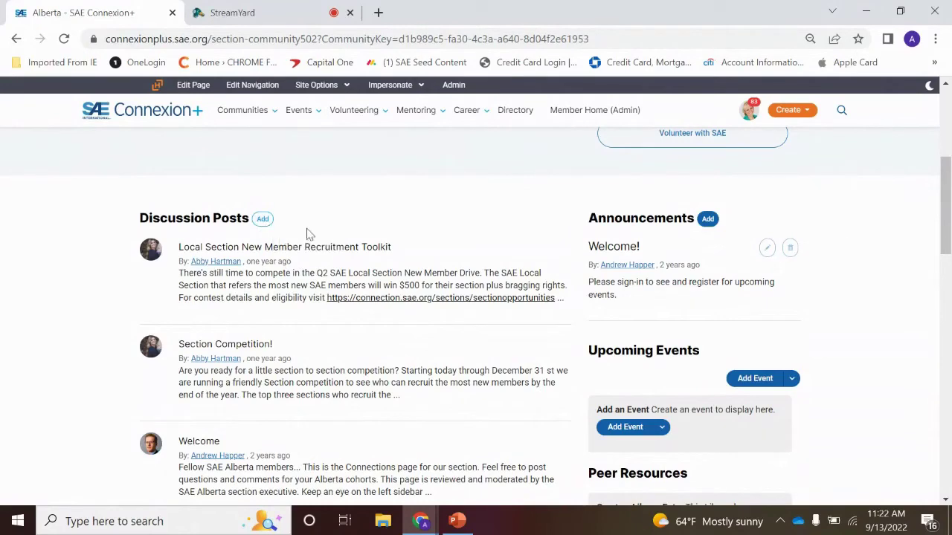
scroll(699, 251, down, 1)
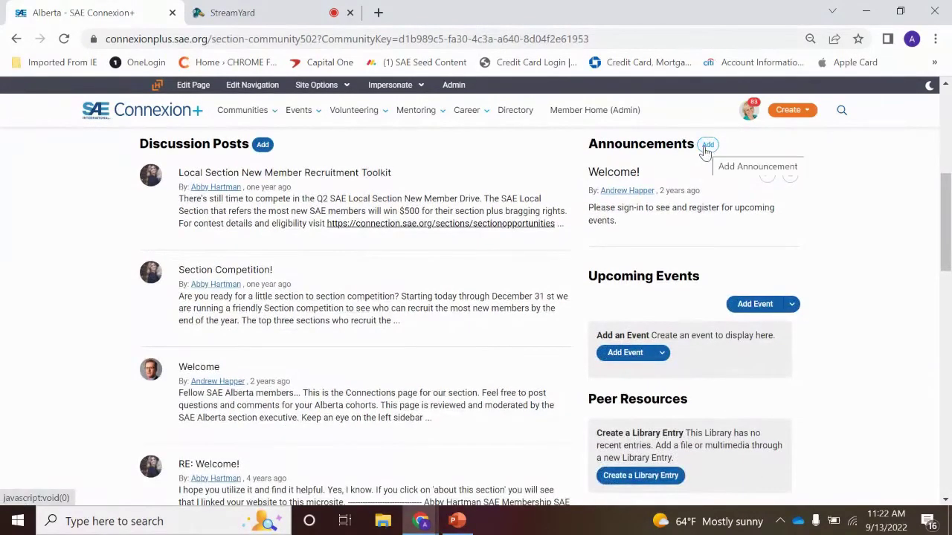
scroll(861, 225, down, 2)
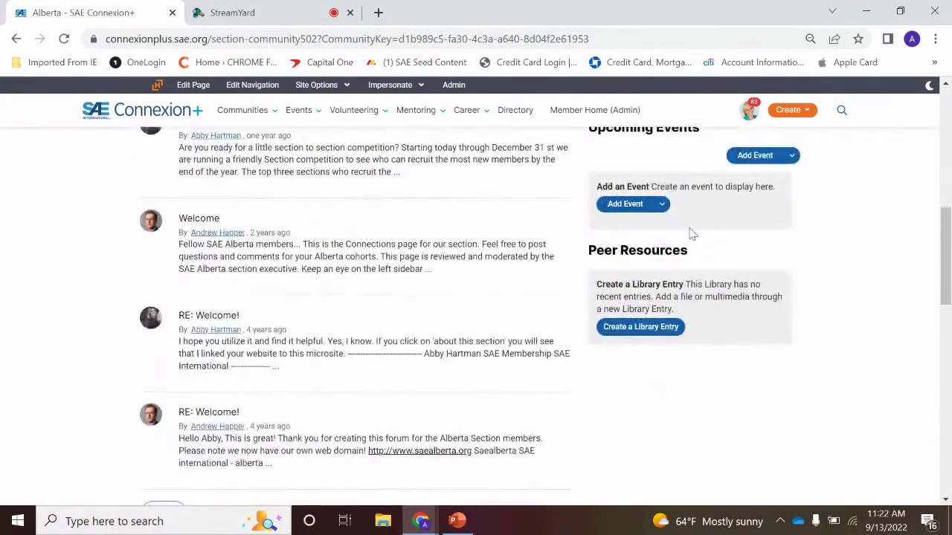
scroll(840, 238, up, 1)
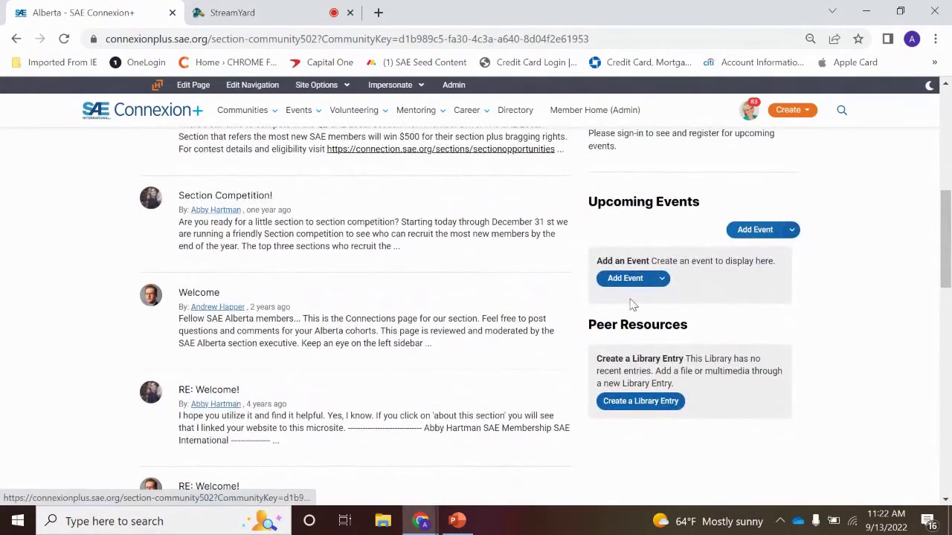
scroll(755, 383, down, 1)
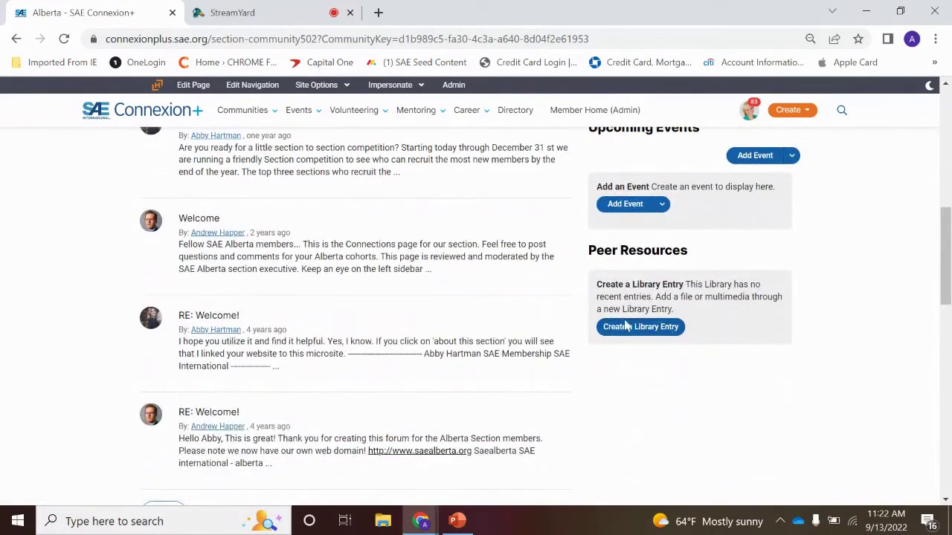
Step: Look through the Current Members section of the Alberta community and return to the page's banner
scroll(694, 375, down, 4)
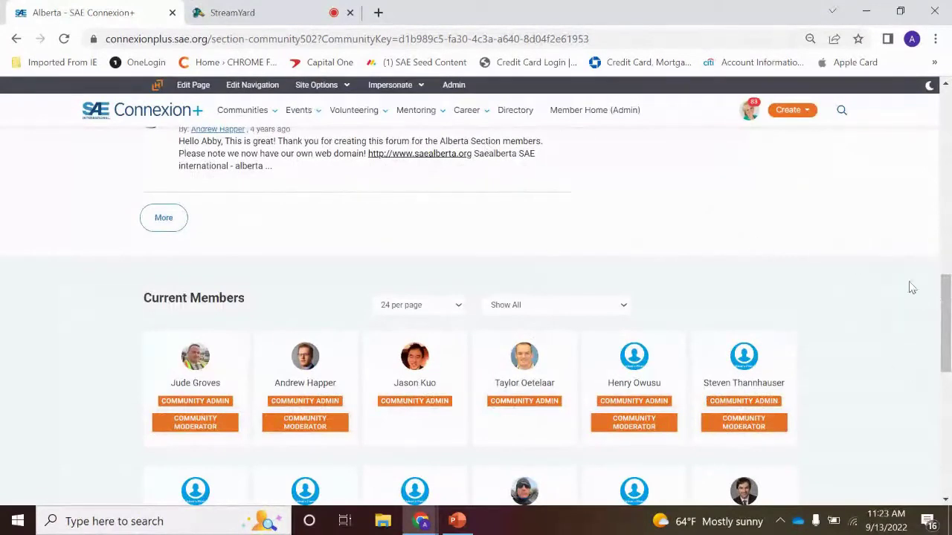
scroll(899, 279, down, 1)
scroll(881, 272, down, 1)
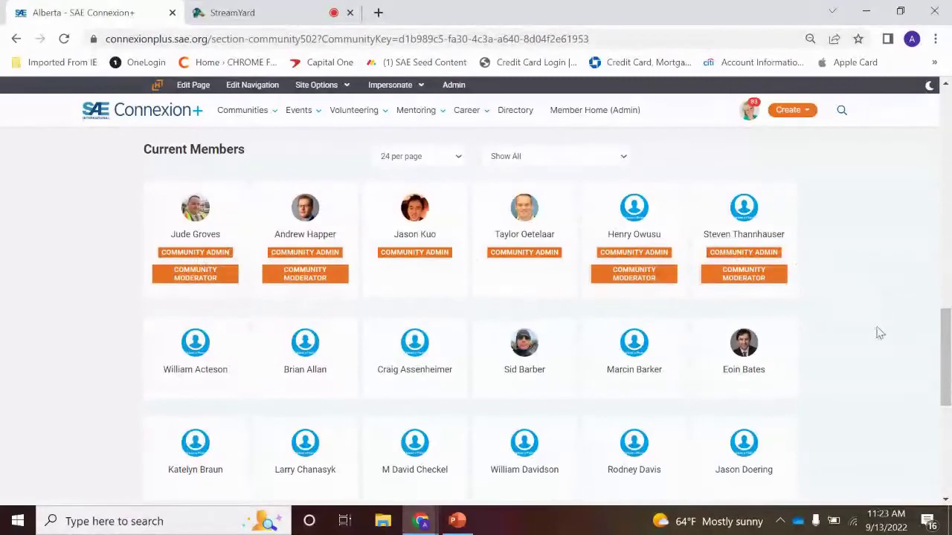
scroll(876, 336, down, 5)
scroll(867, 332, up, 5)
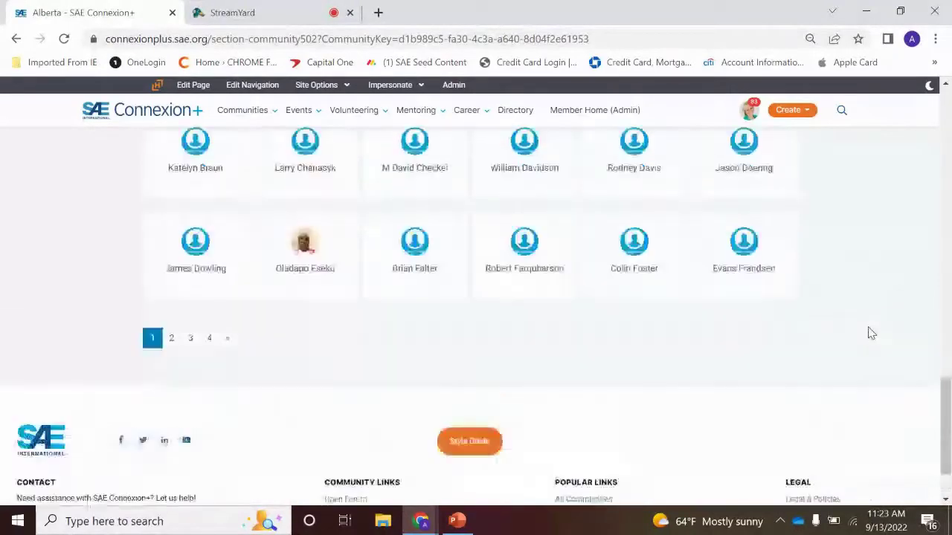
scroll(871, 333, up, 10)
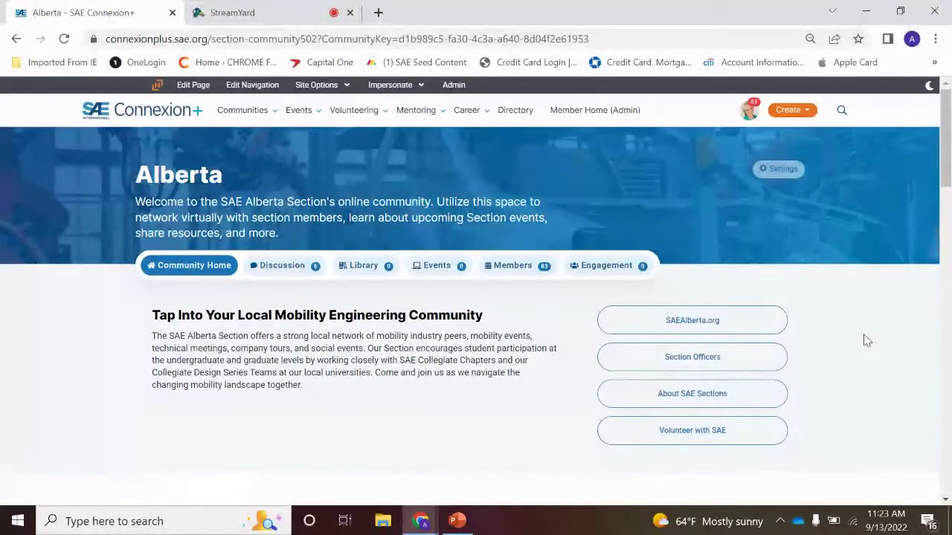
Step: Open the Edit Community Settings page from the Alberta community's administration options
click(781, 178)
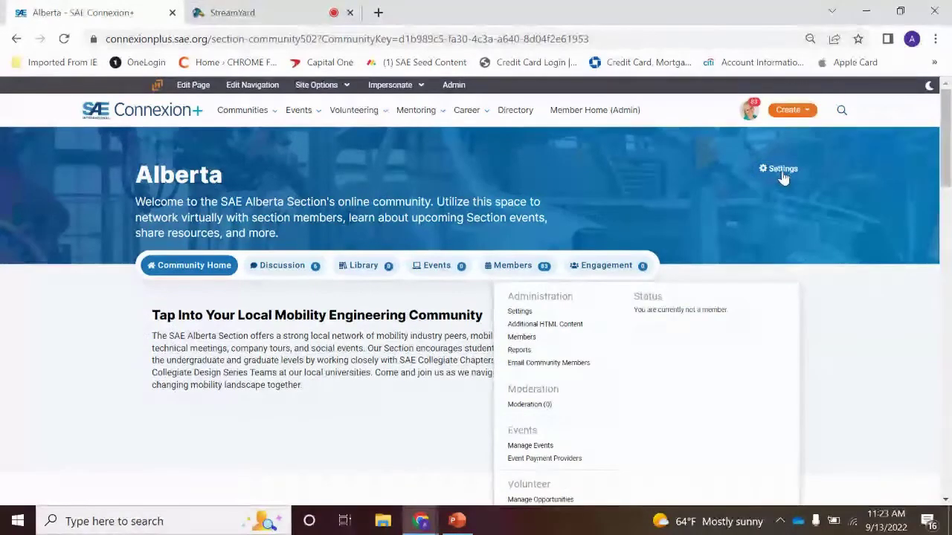
scroll(743, 215, down, 1)
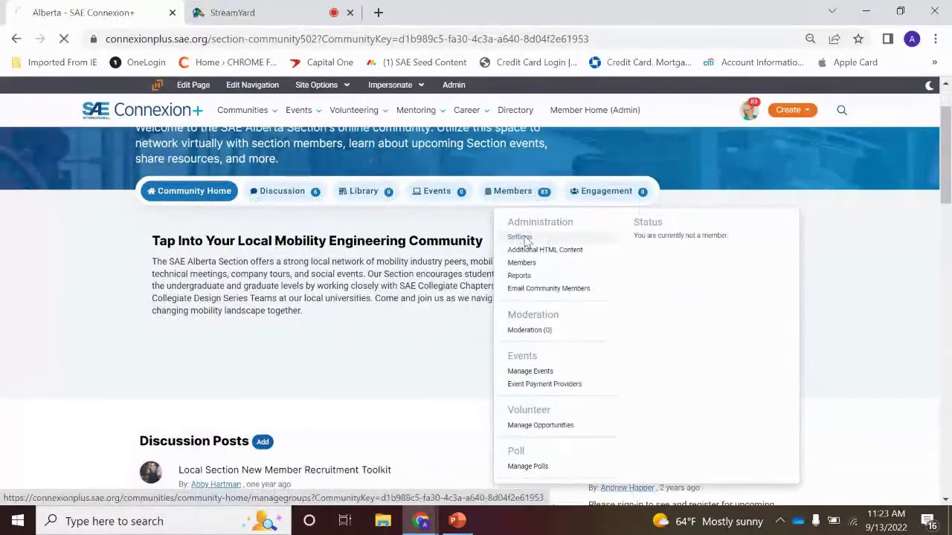
click(520, 237)
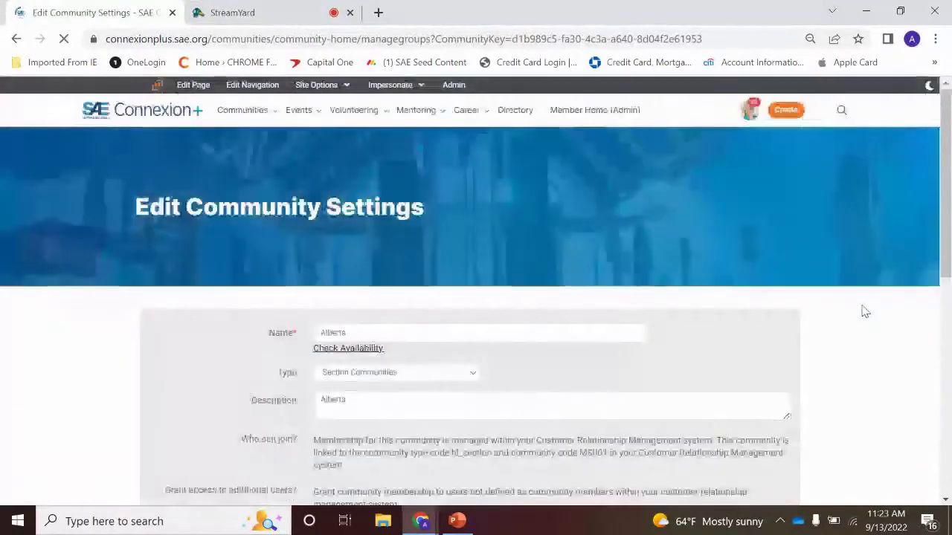
Step: Review the Alberta community's description, access, moderation, features and event creation settings, and go back to the community page
scroll(828, 315, down, 1)
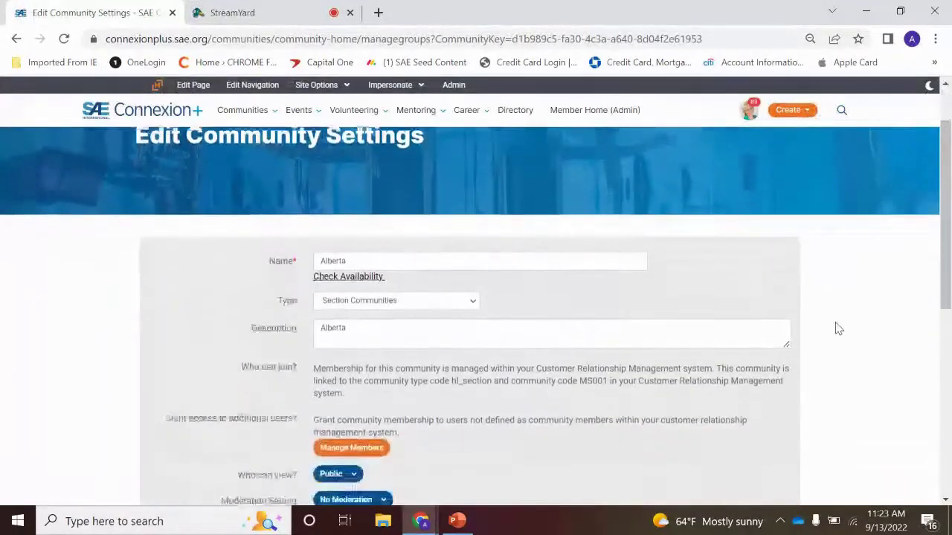
scroll(602, 315, down, 1)
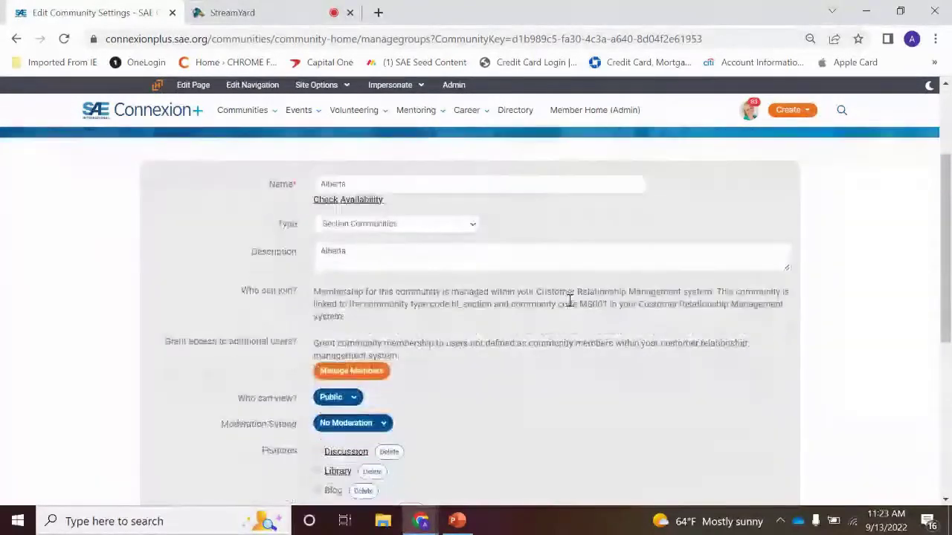
scroll(530, 282, down, 2)
scroll(531, 283, up, 3)
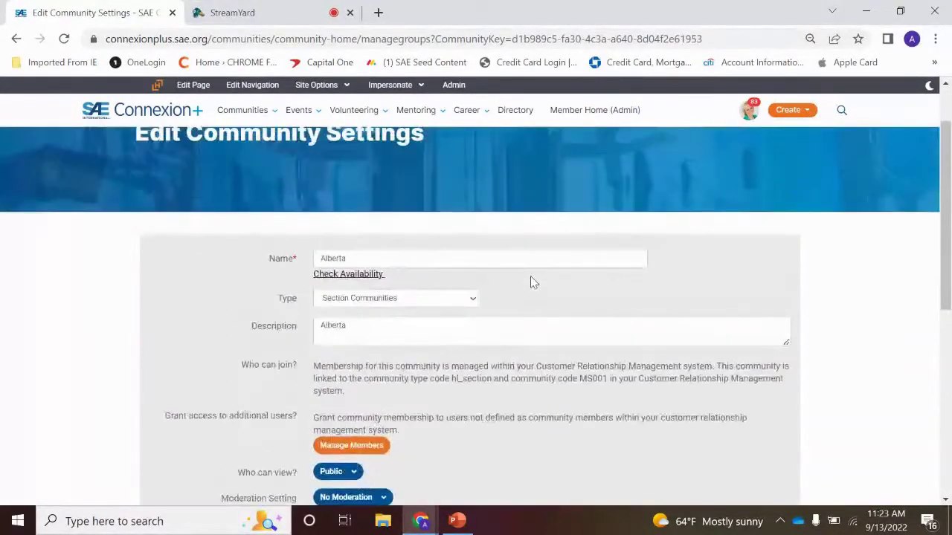
click(375, 331)
scroll(474, 338, up, 1)
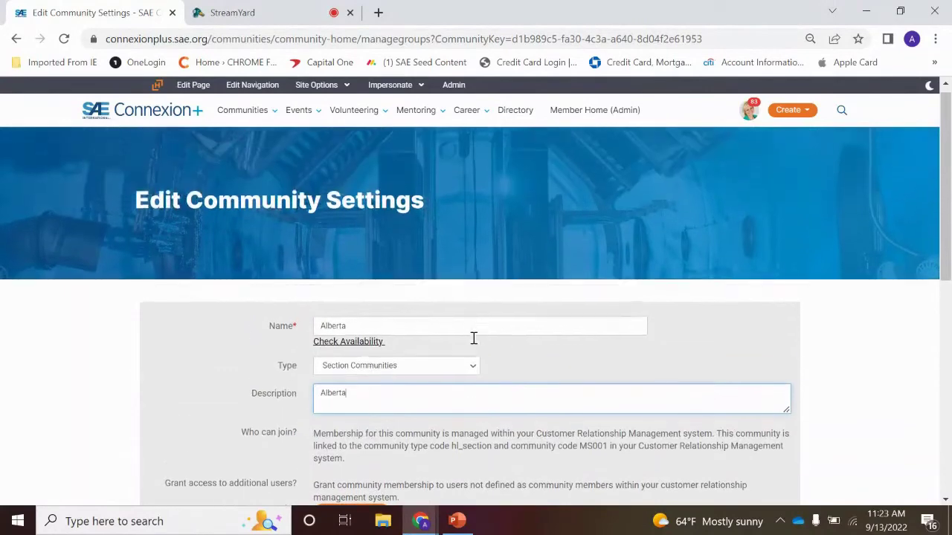
scroll(543, 354, down, 2)
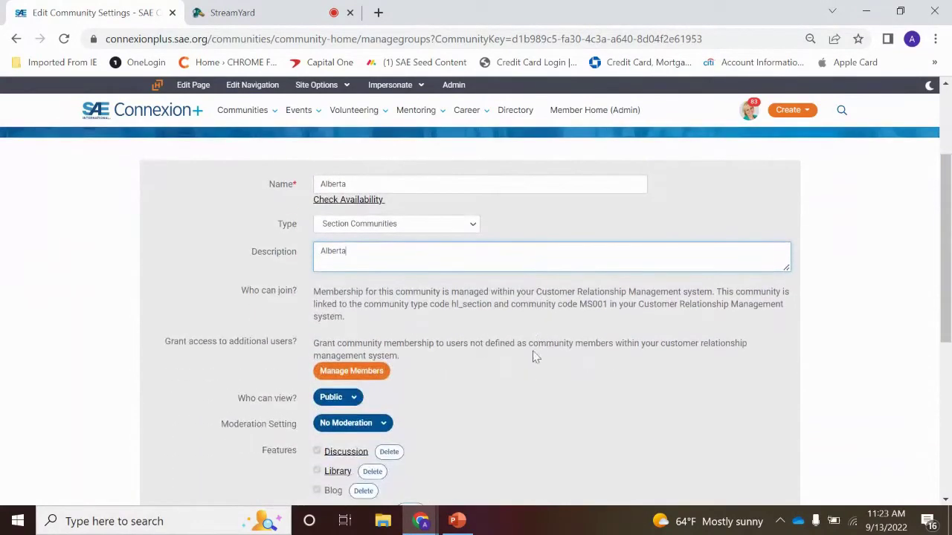
scroll(534, 342, down, 1)
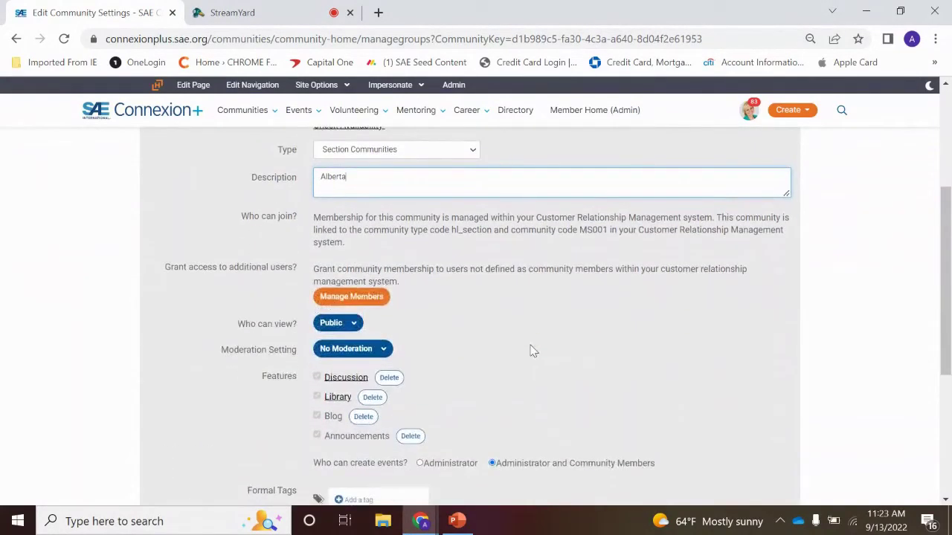
scroll(532, 351, down, 1)
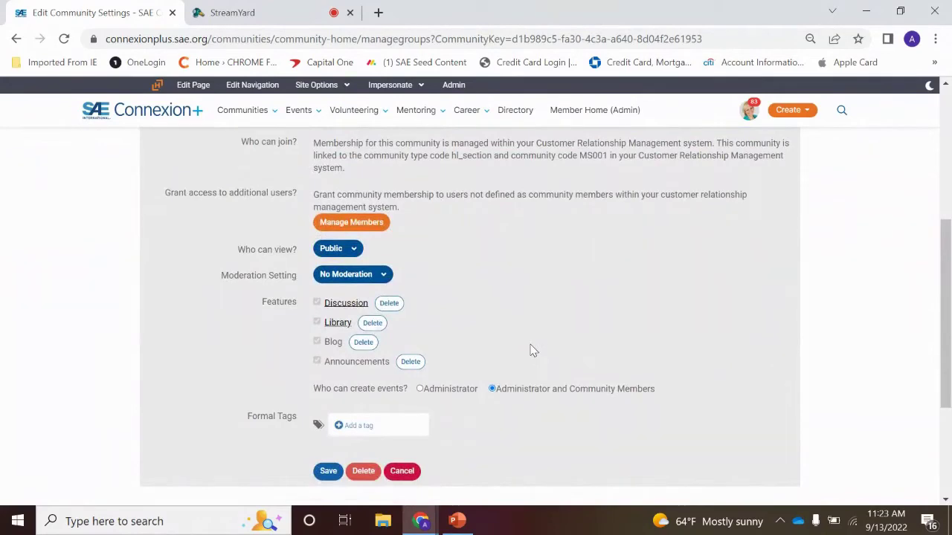
scroll(532, 351, up, 4)
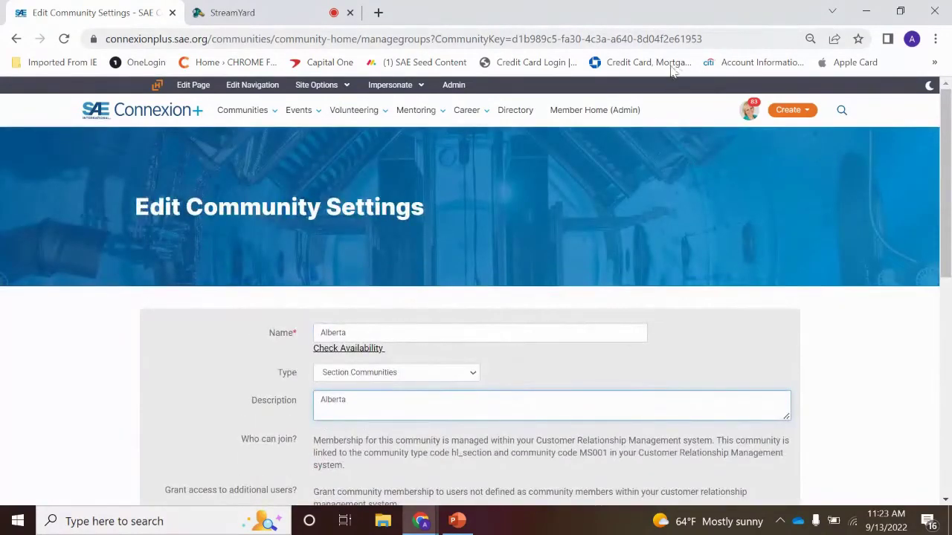
click(16, 39)
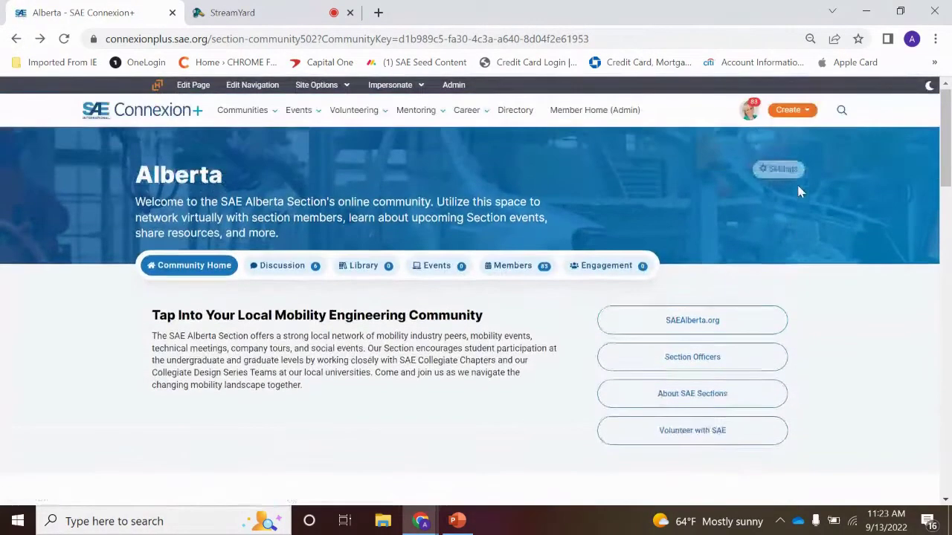
Step: View the Alberta community's Additional HTML Content in its editor and close it without saving
click(790, 173)
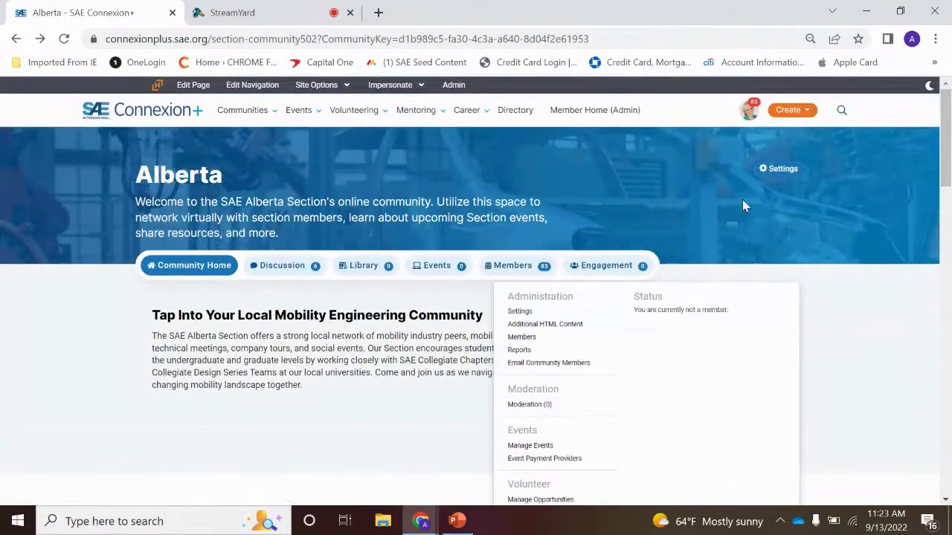
click(559, 325)
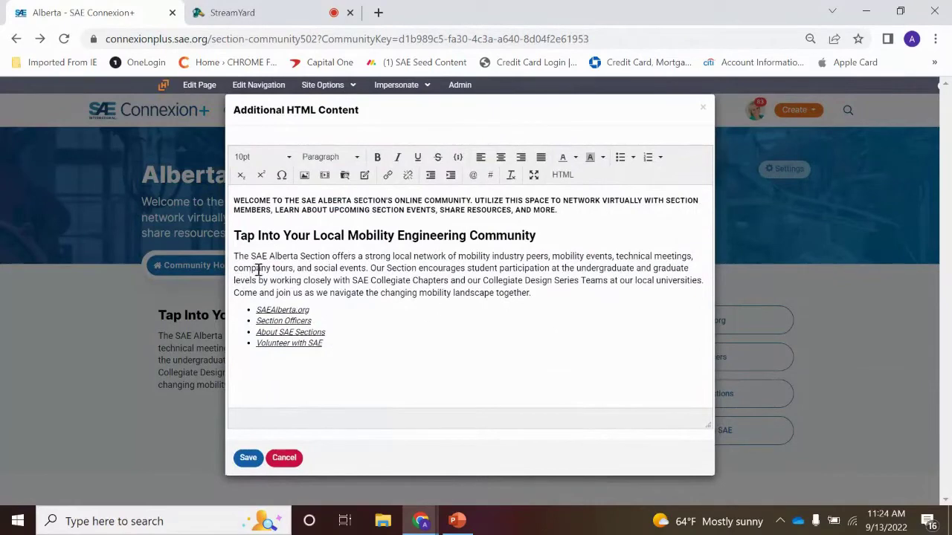
click(703, 107)
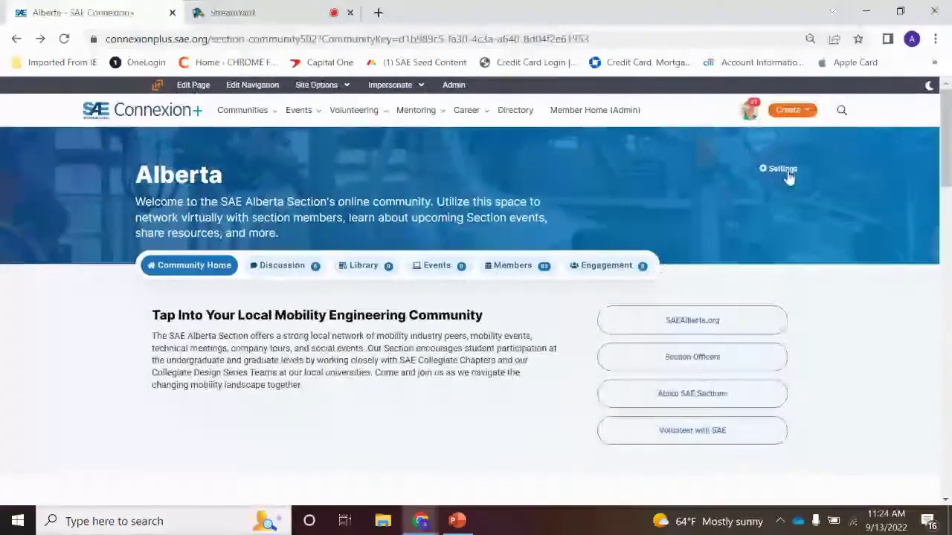
Step: Reopen the Additional HTML Content editor and highlight its welcome text, section description and bulleted links
click(788, 177)
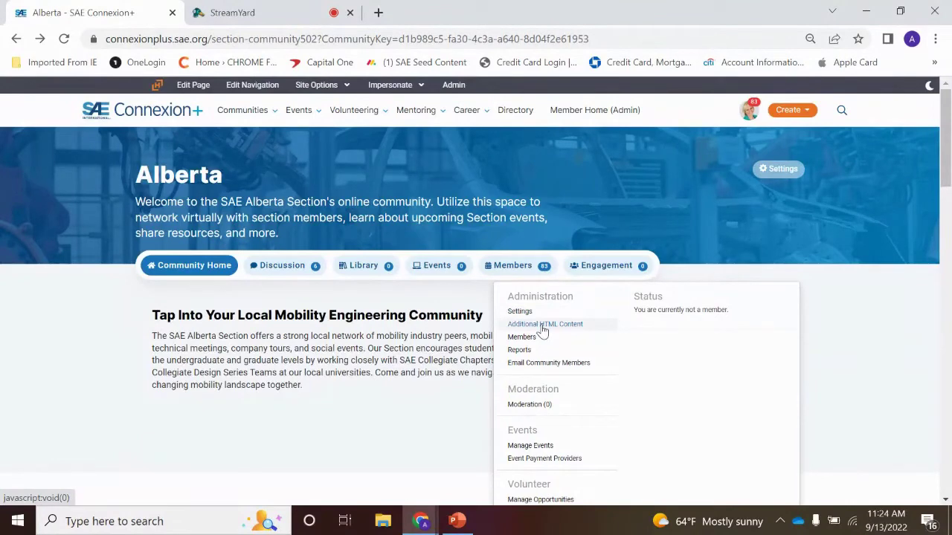
click(542, 325)
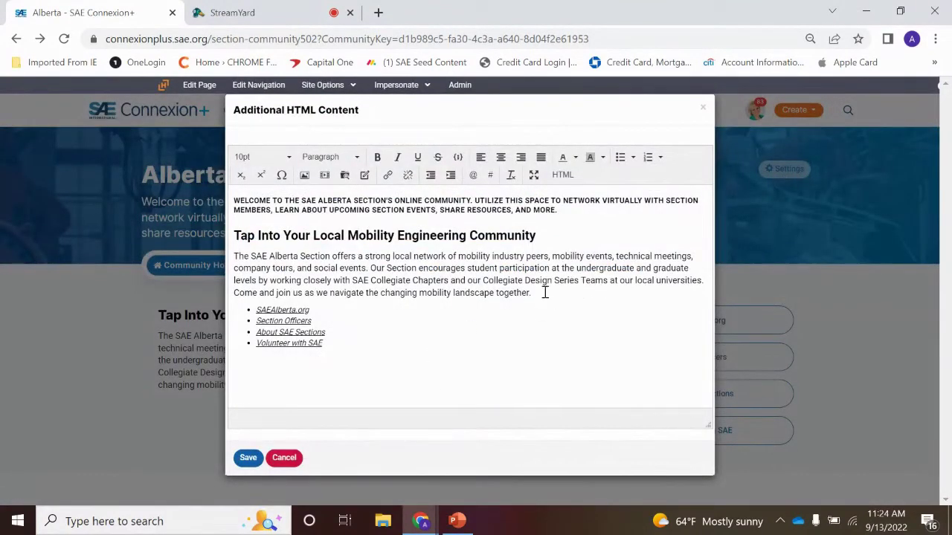
drag(234, 199, 560, 293)
click(497, 344)
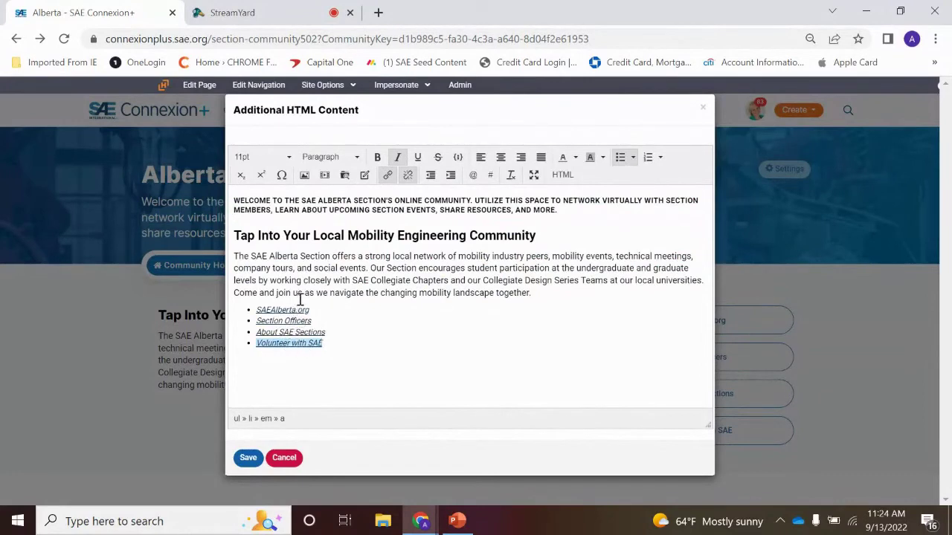
key(Up)
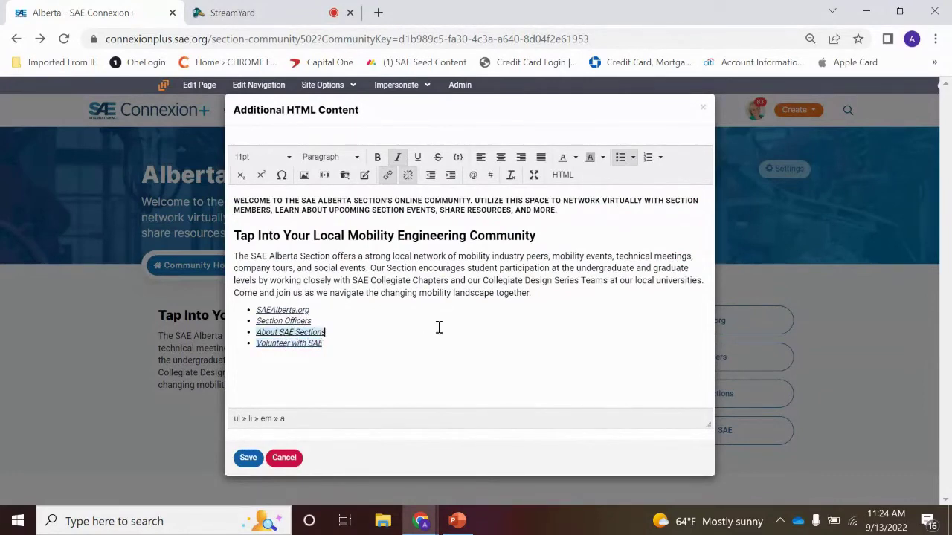
Step: Clear the text highlight in the Additional HTML Content editor and close it without saving
drag(388, 268, 395, 269)
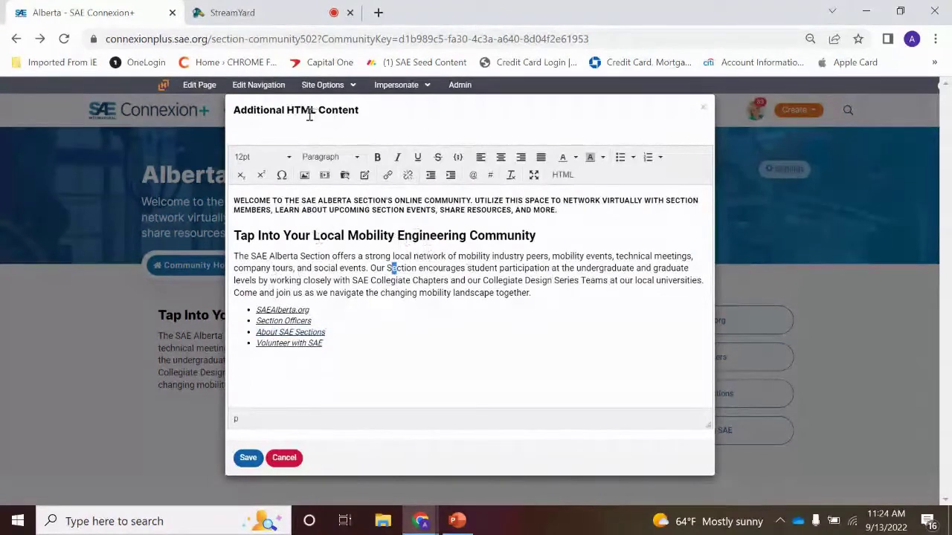
click(550, 295)
click(282, 458)
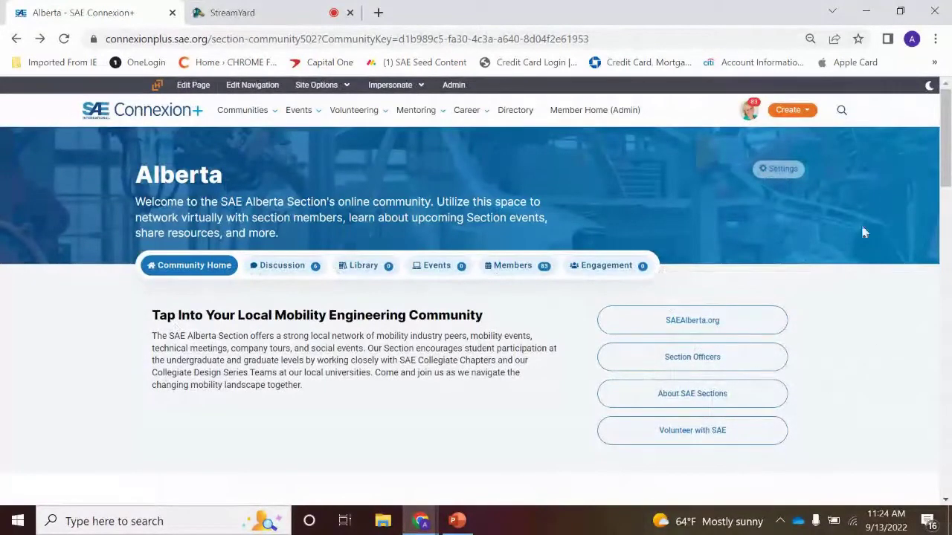
Step: Open the Alberta community's reports page from its administration options and highlight the Community Members Joined and Left report title
click(777, 169)
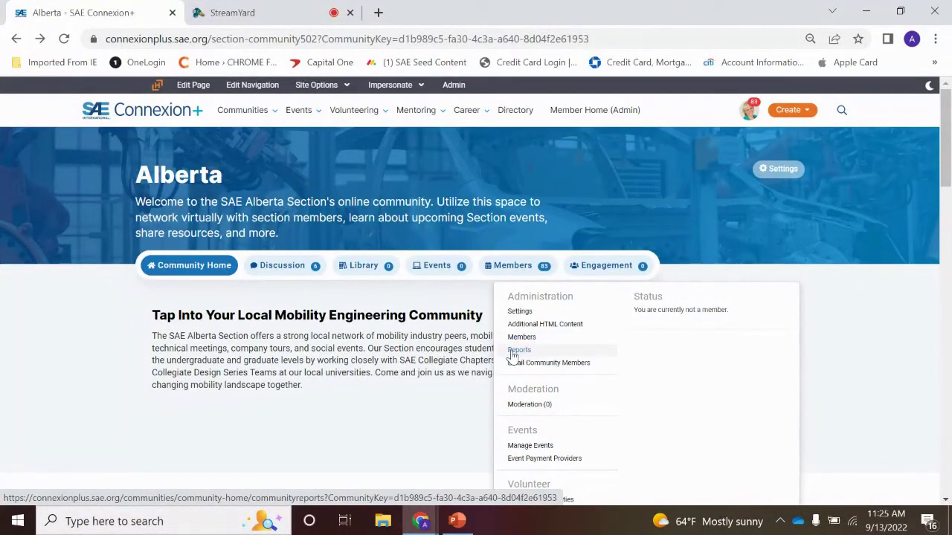
click(518, 350)
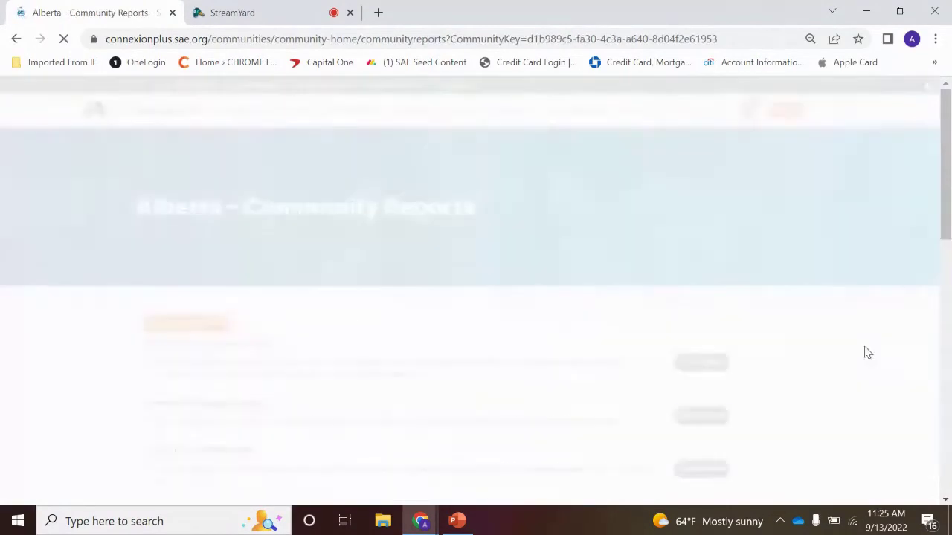
scroll(539, 296, down, 2)
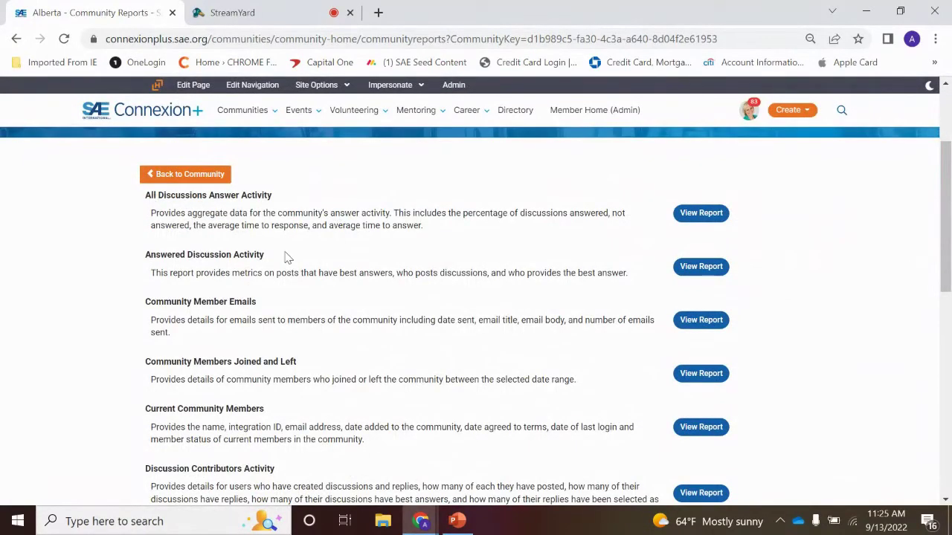
scroll(523, 325, down, 1)
scroll(524, 348, down, 1)
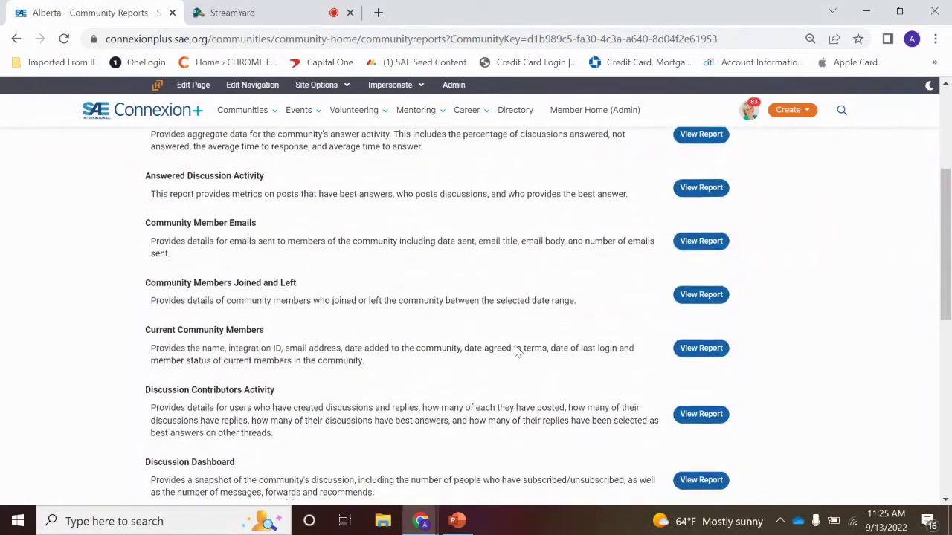
drag(157, 214, 347, 213)
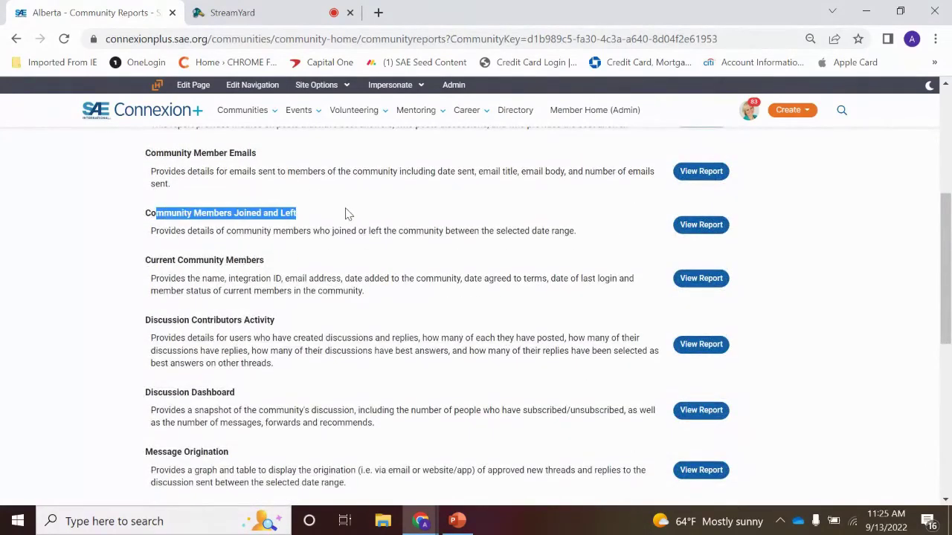
click(384, 265)
Step: Review the remaining community reports through Unanswered Discussions, and return to the Alberta community page
scroll(186, 201, down, 1)
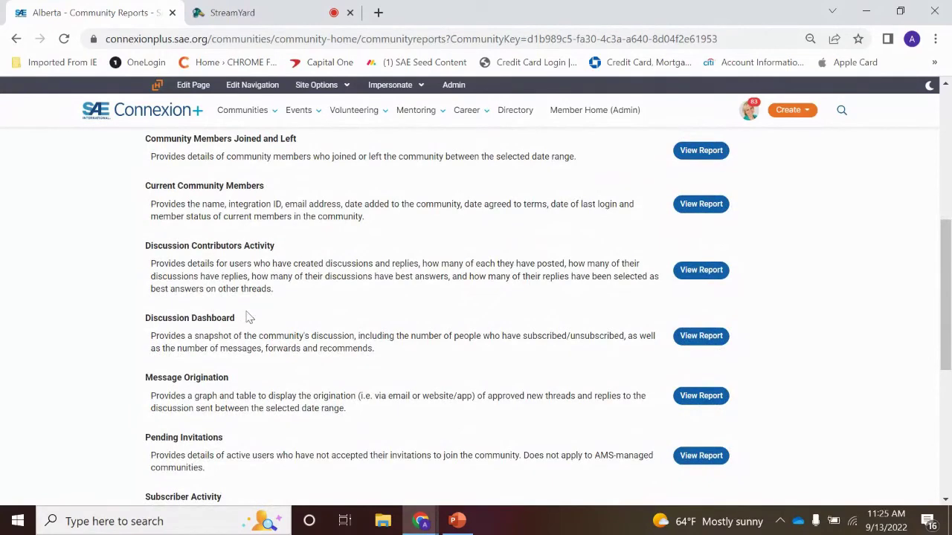
scroll(212, 317, down, 3)
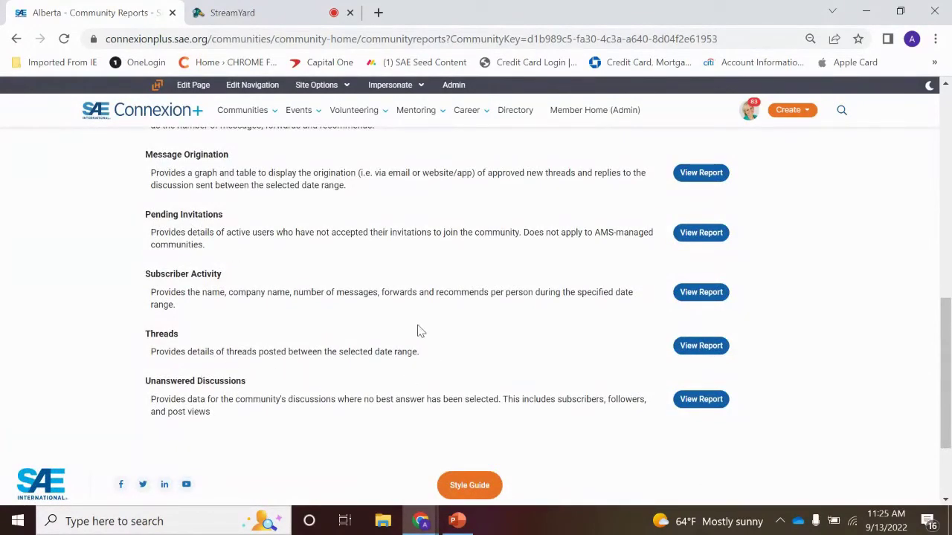
scroll(419, 332, down, 3)
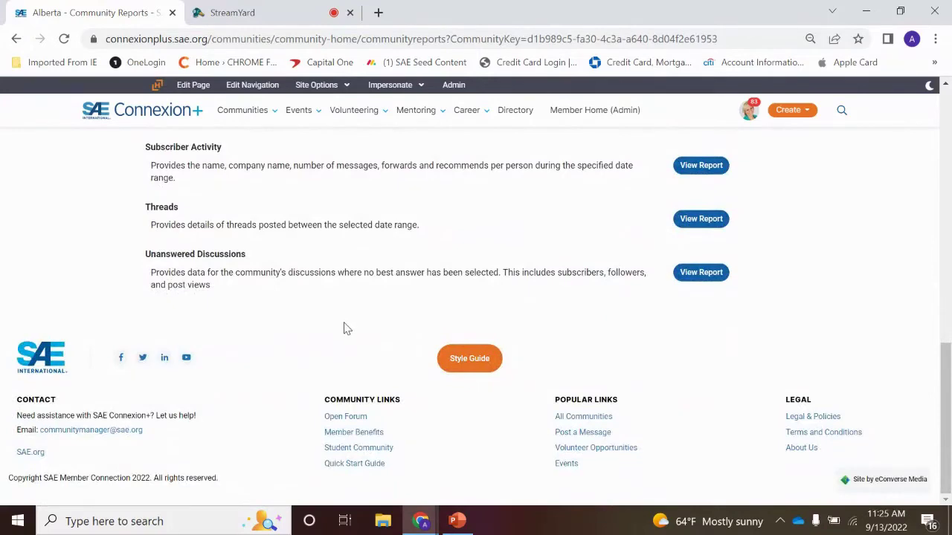
scroll(344, 328, up, 10)
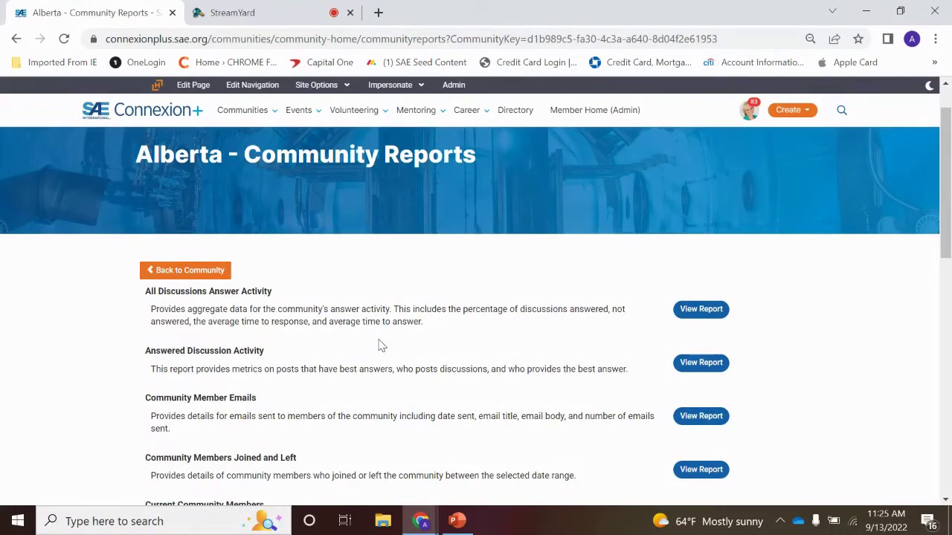
scroll(377, 345, up, 1)
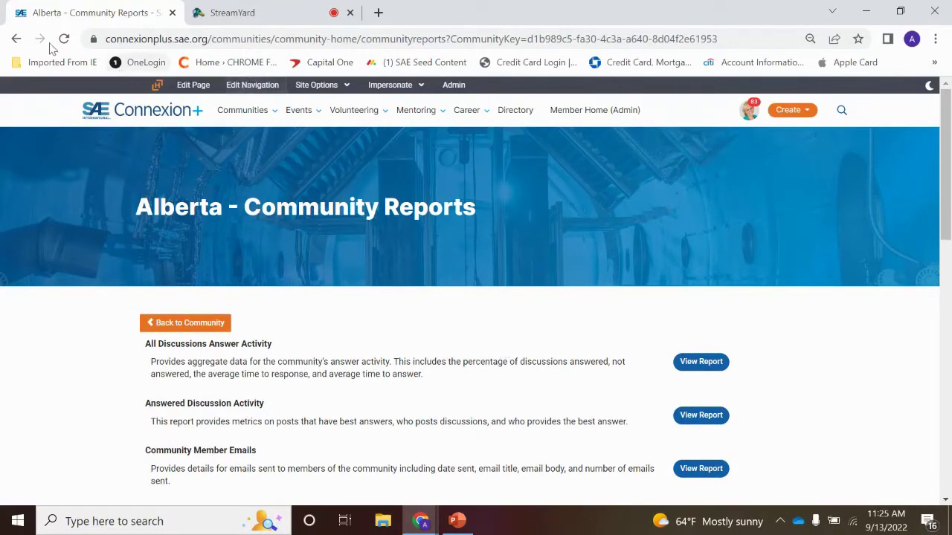
click(16, 38)
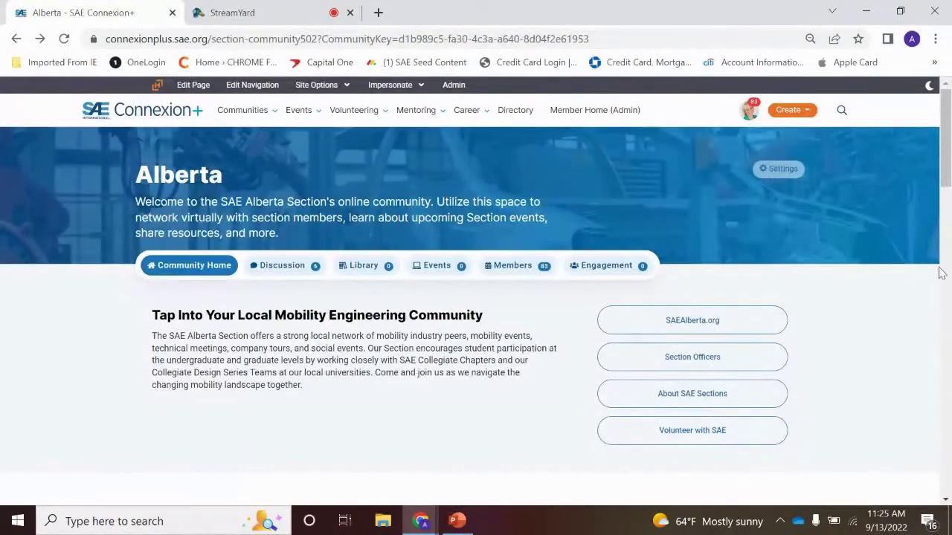
Step: Open the Email Community Members form from the Alberta community's administration options and highlight its subject text
click(788, 171)
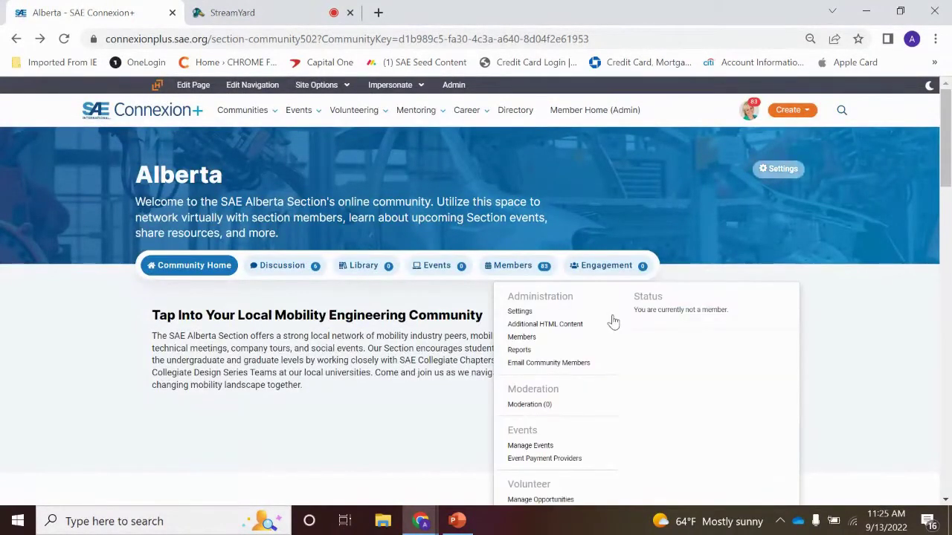
click(544, 366)
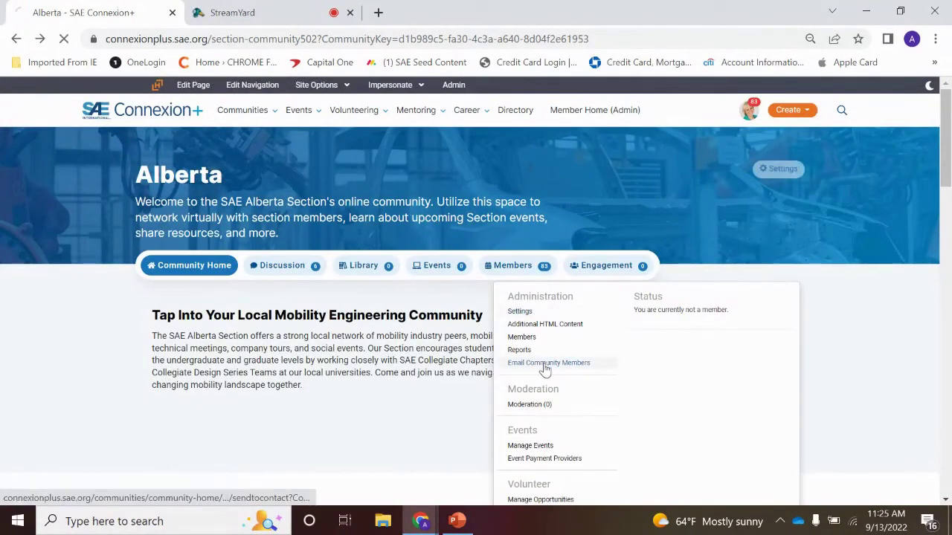
scroll(538, 355, down, 2)
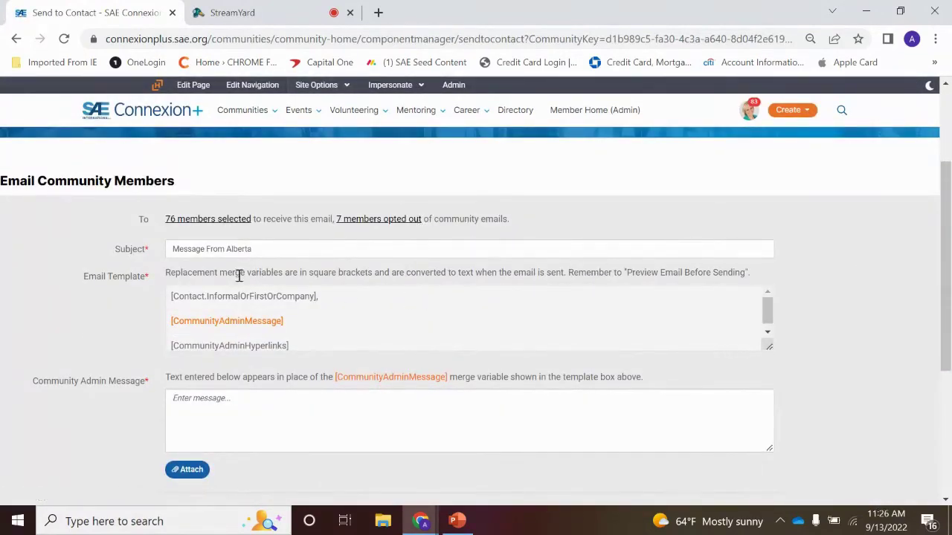
drag(278, 251, 178, 250)
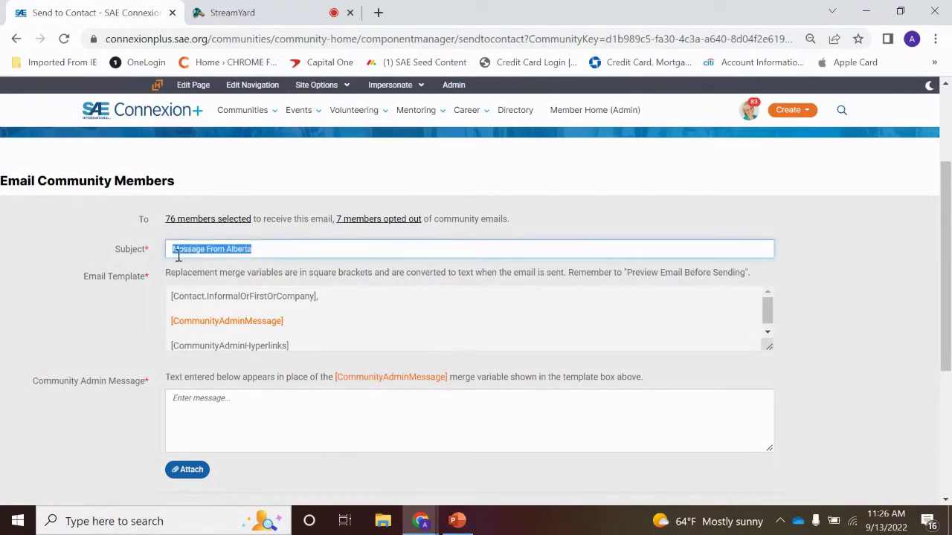
click(416, 319)
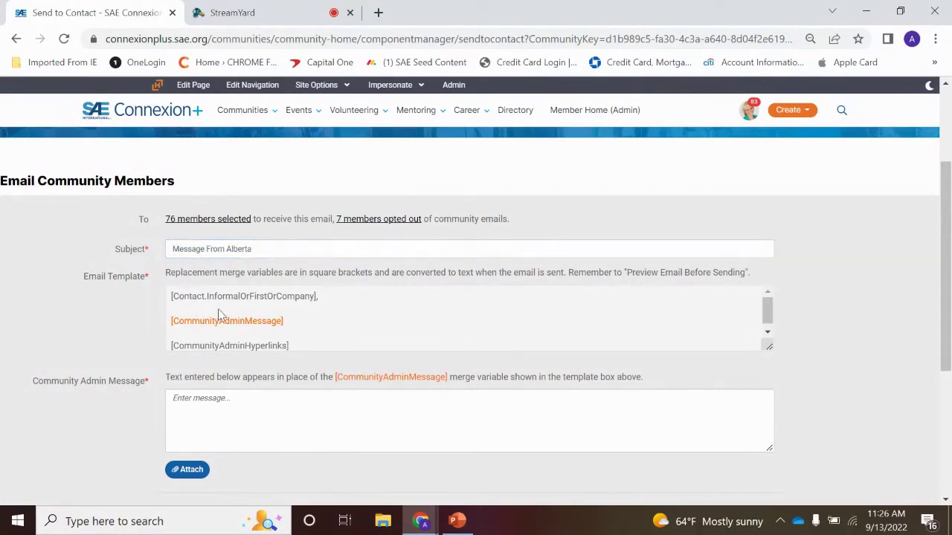
Step: Examine the email template, Community Admin Message field, and attachment, preview and send options, and go back to the community page
scroll(385, 327, down, 1)
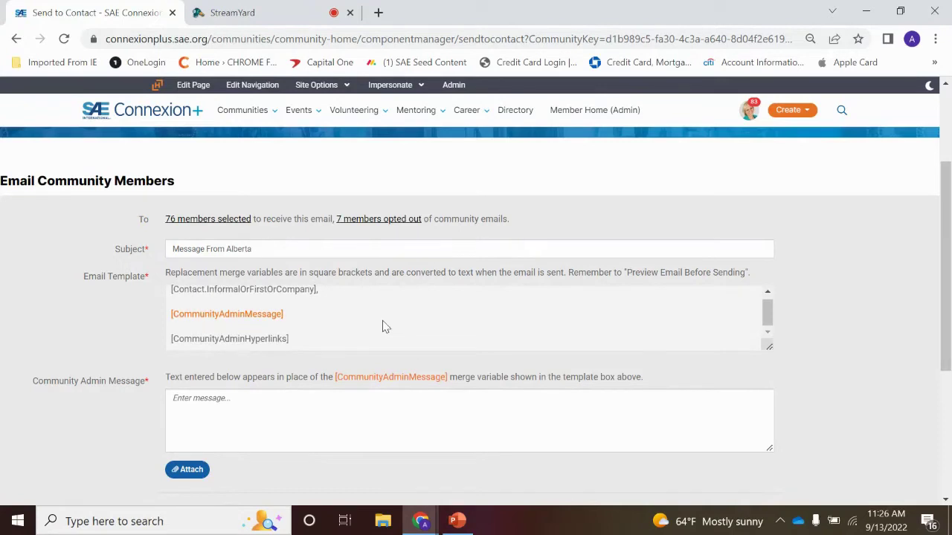
scroll(385, 327, up, 1)
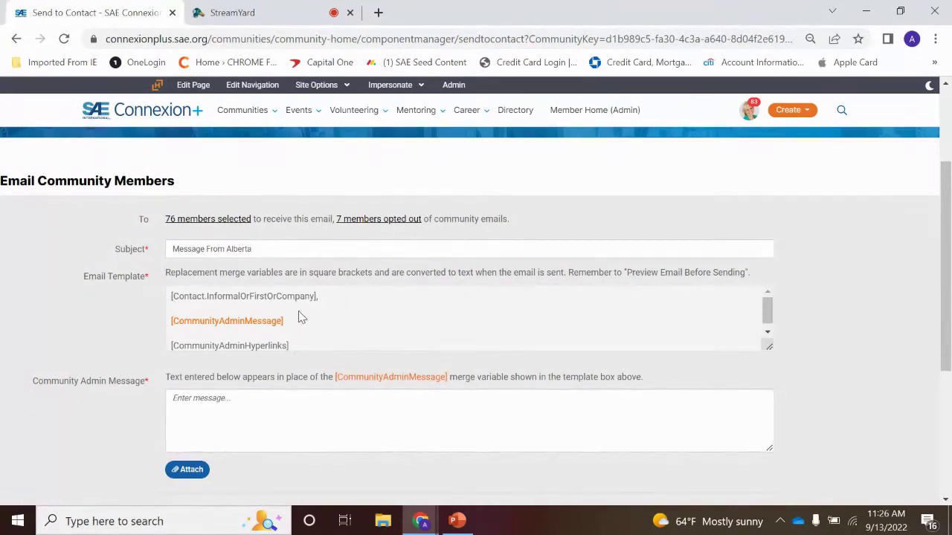
scroll(395, 327, down, 1)
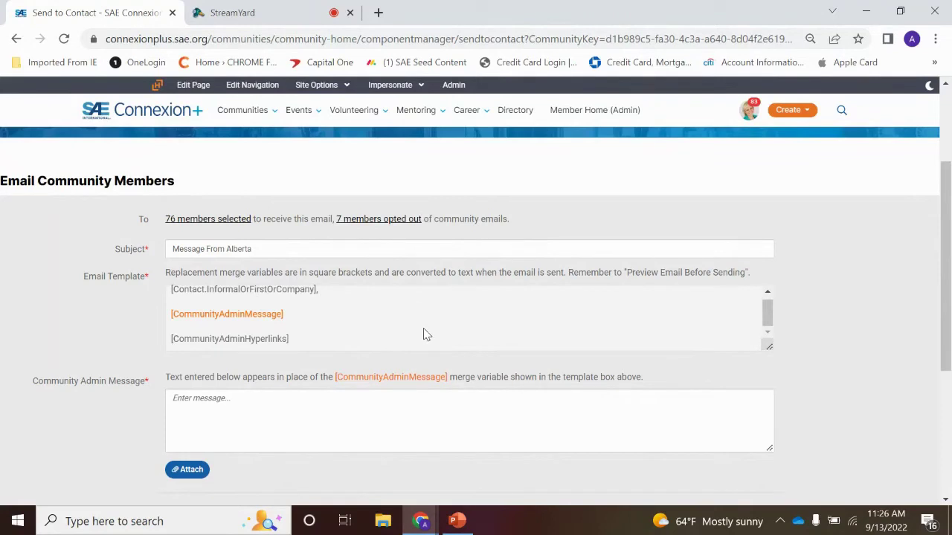
scroll(408, 341, up, 1)
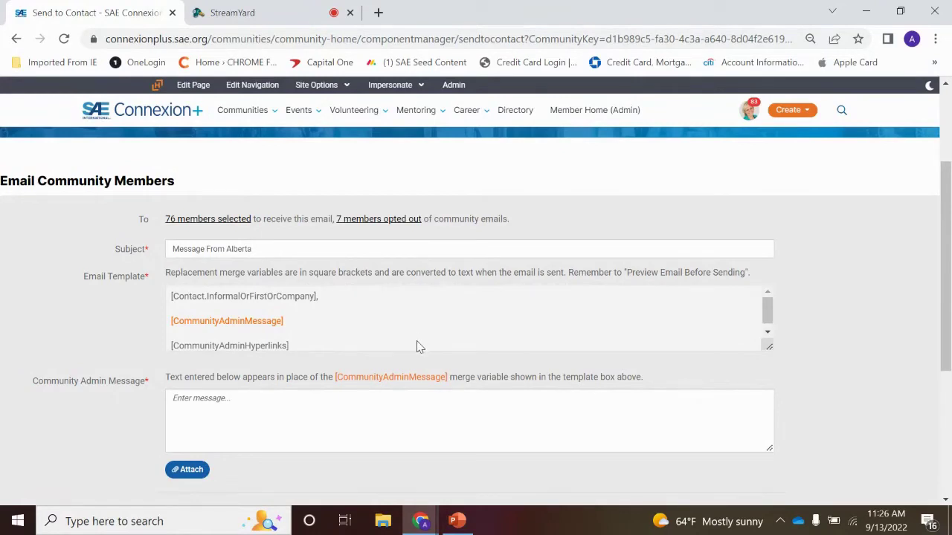
scroll(416, 341, down, 1)
scroll(414, 339, up, 1)
scroll(832, 334, down, 3)
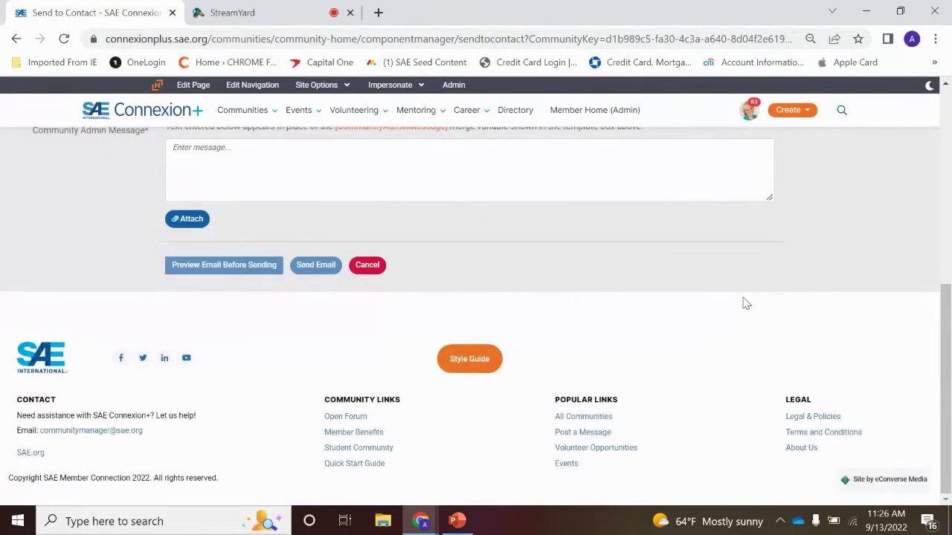
scroll(743, 302, up, 1)
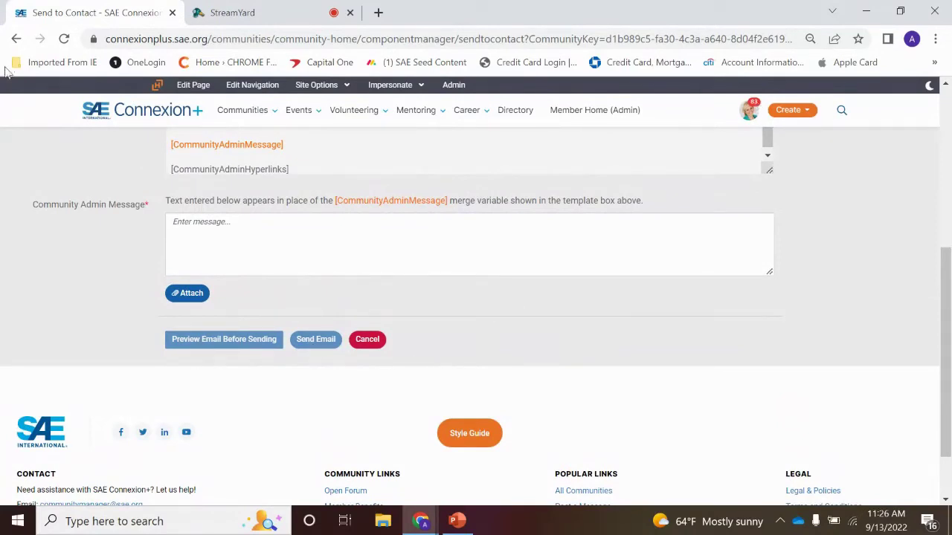
click(17, 39)
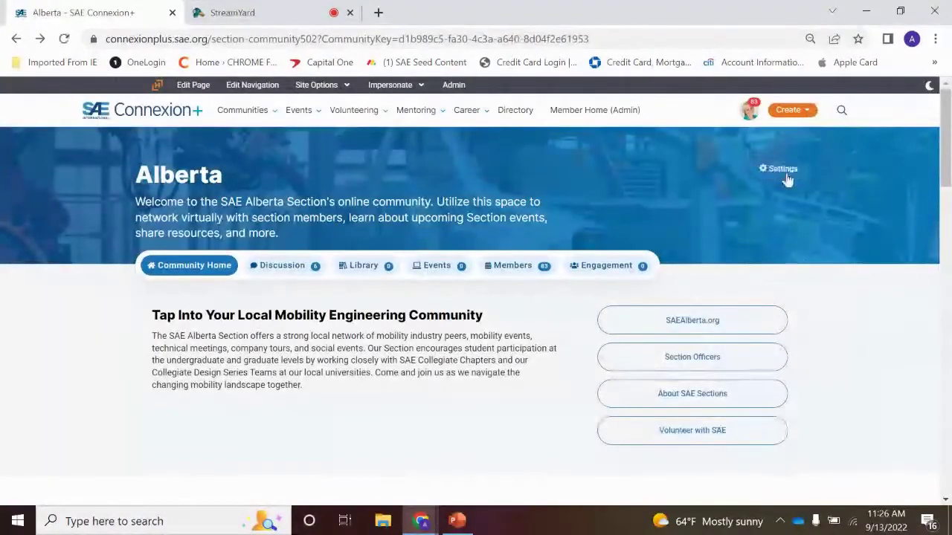
Step: Open the Alberta community's Manage Events page from its administration options and start adding a new event
click(788, 180)
scroll(597, 426, down, 2)
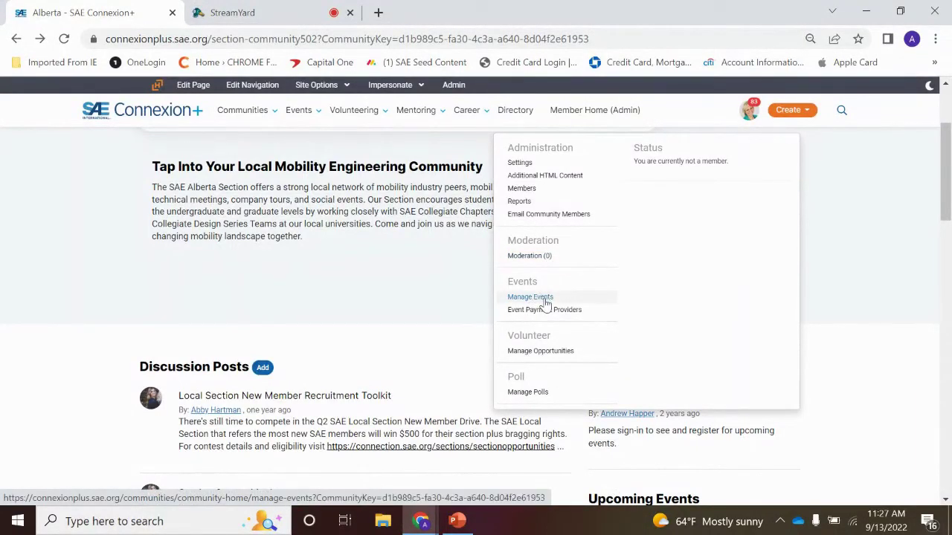
click(545, 297)
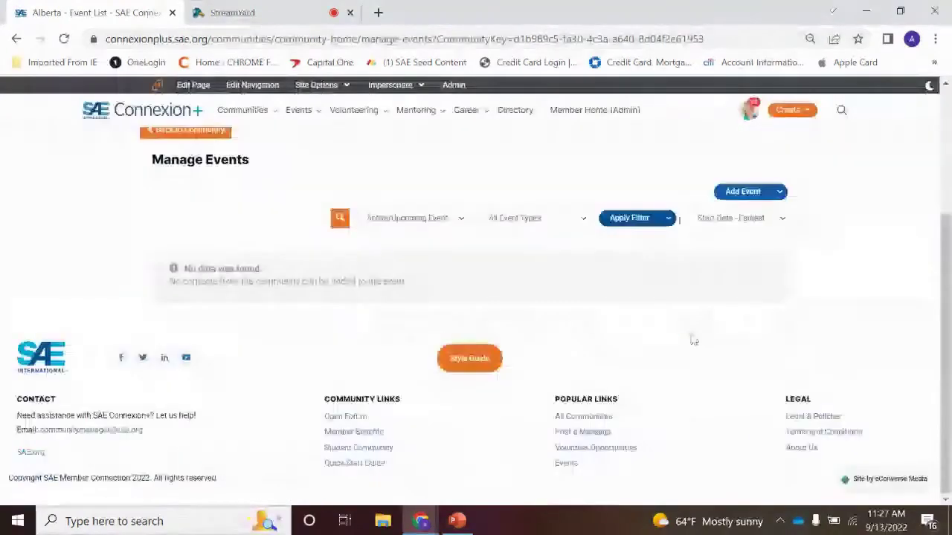
click(751, 266)
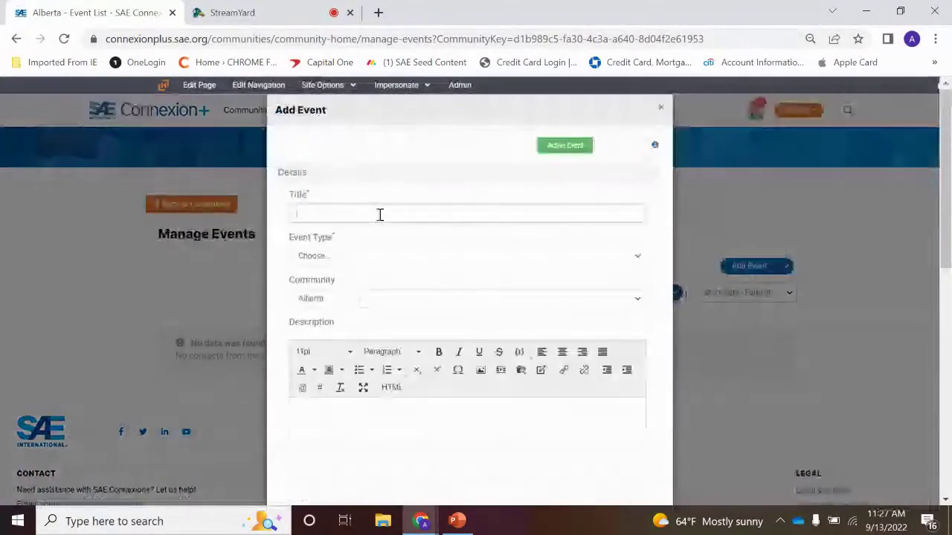
Step: Leave the new event's title blank and set its event type to Section Meeting - No Reg
click(379, 214)
click(403, 258)
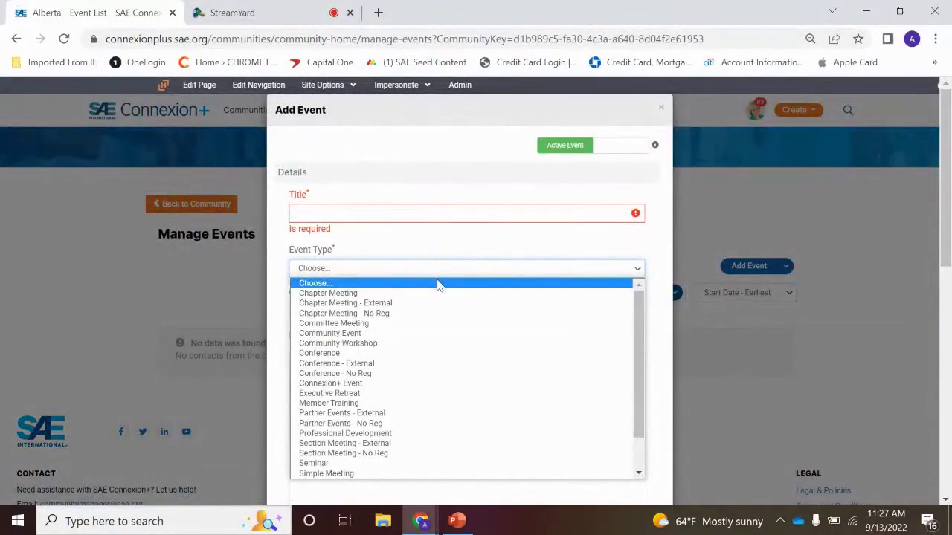
scroll(449, 338, down, 2)
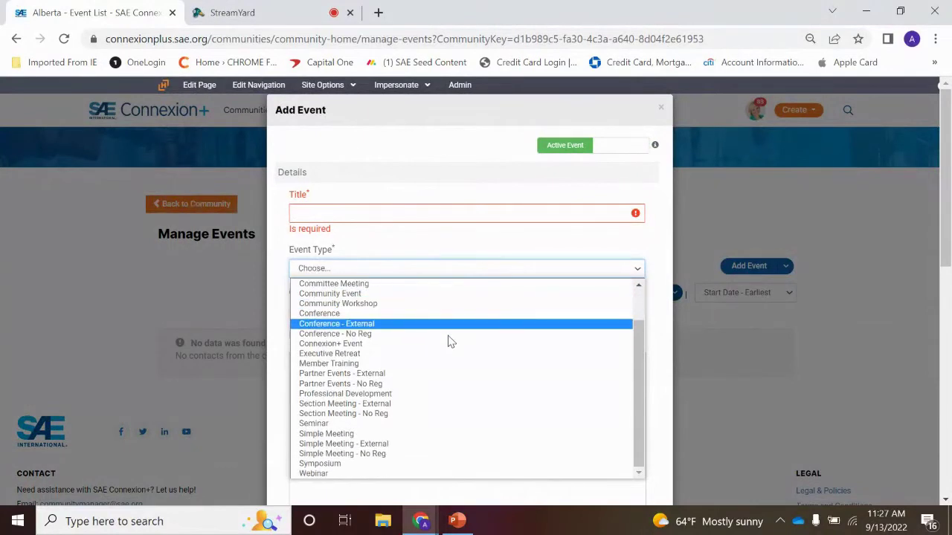
click(376, 420)
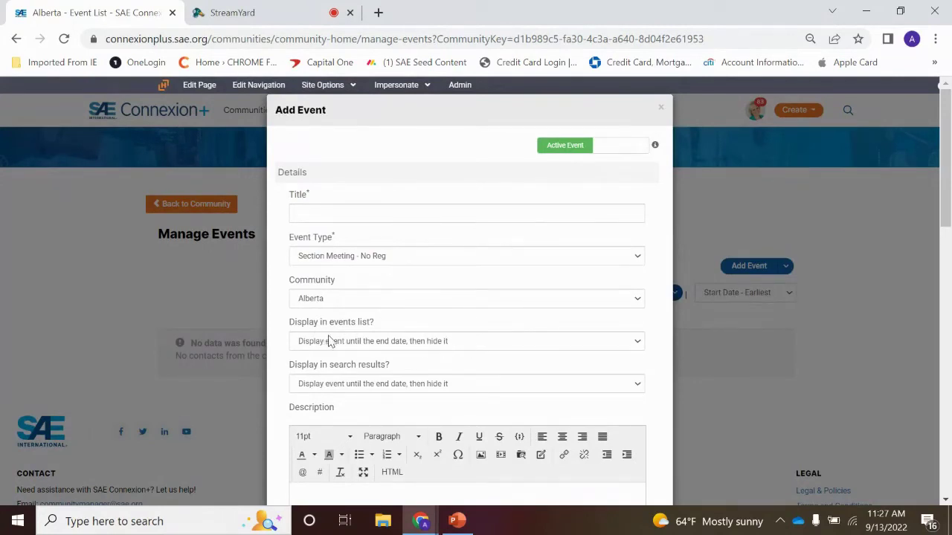
Step: Review the new event's display, description, external link, image, date, time zone, location and contact information fields
scroll(467, 326, down, 1)
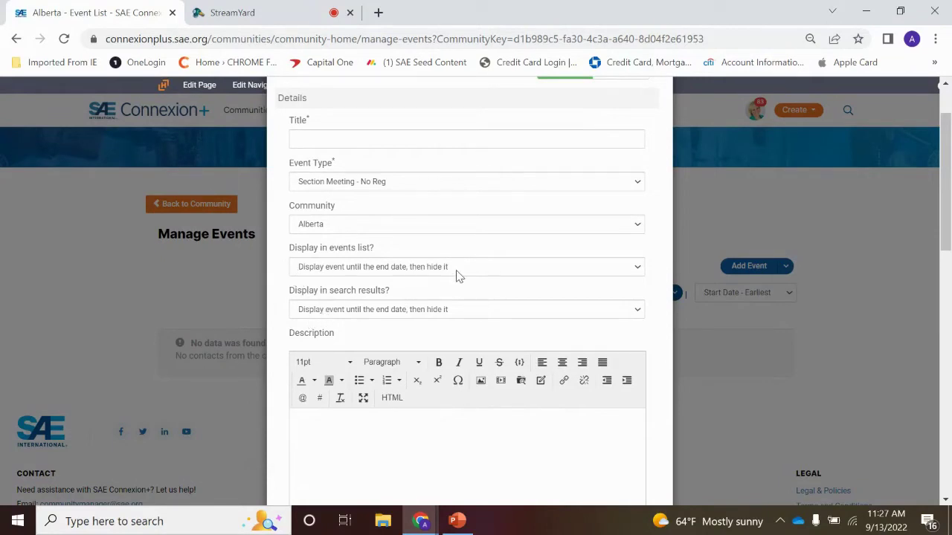
scroll(528, 274, down, 2)
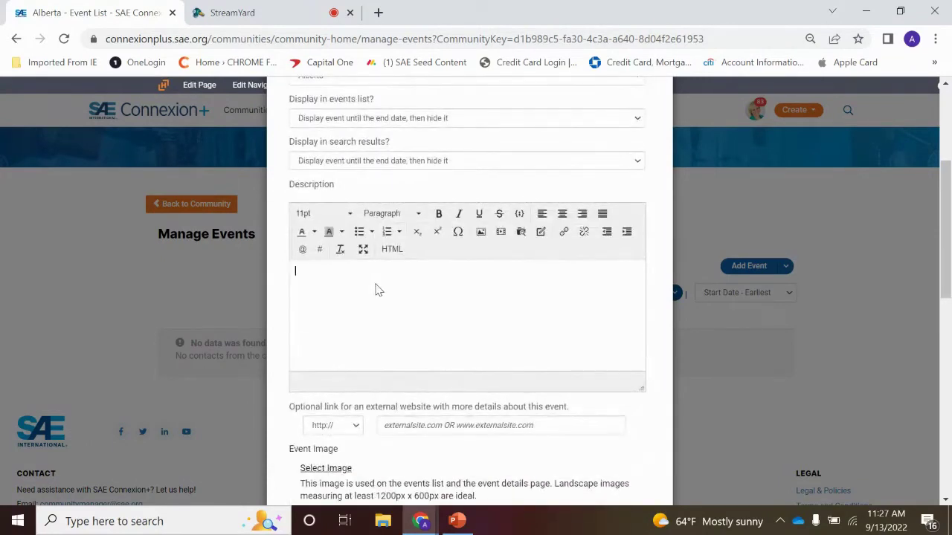
scroll(499, 342, down, 3)
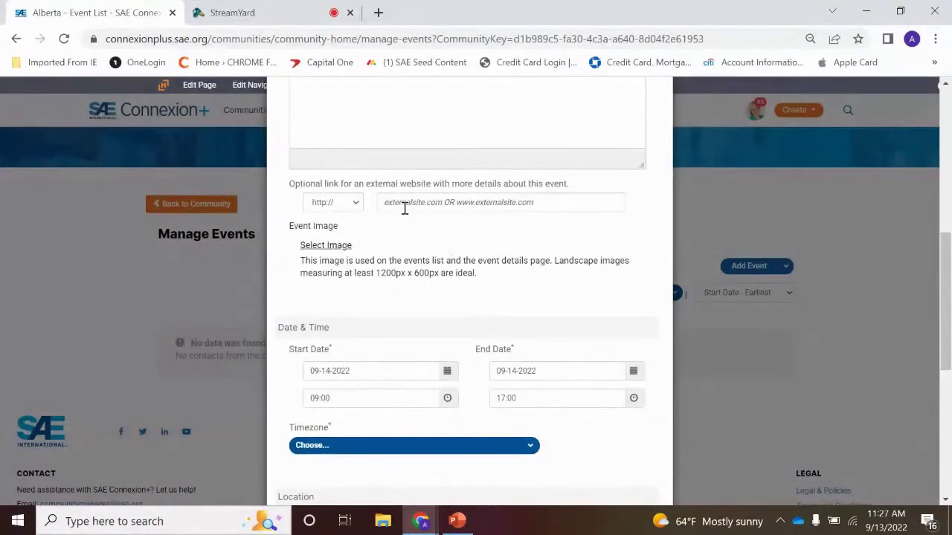
scroll(491, 231, down, 2)
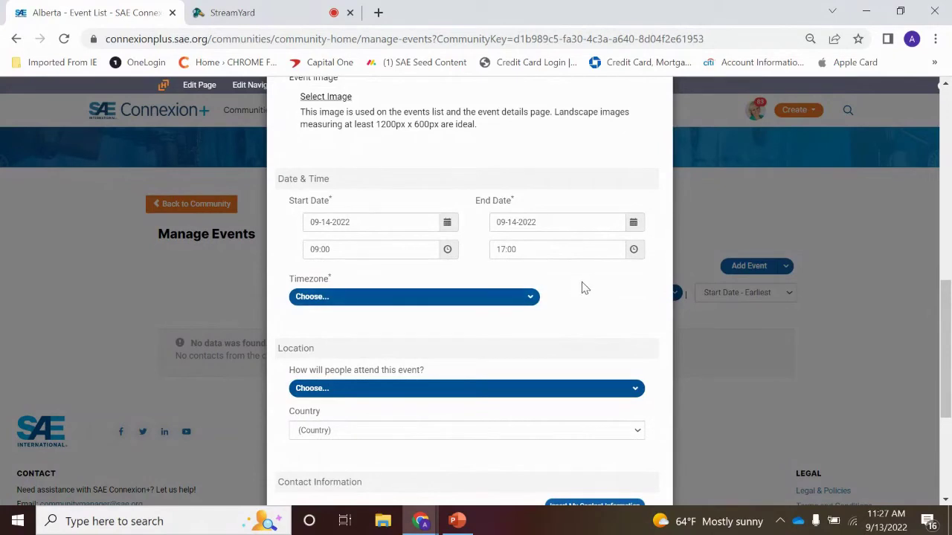
scroll(584, 288, down, 2)
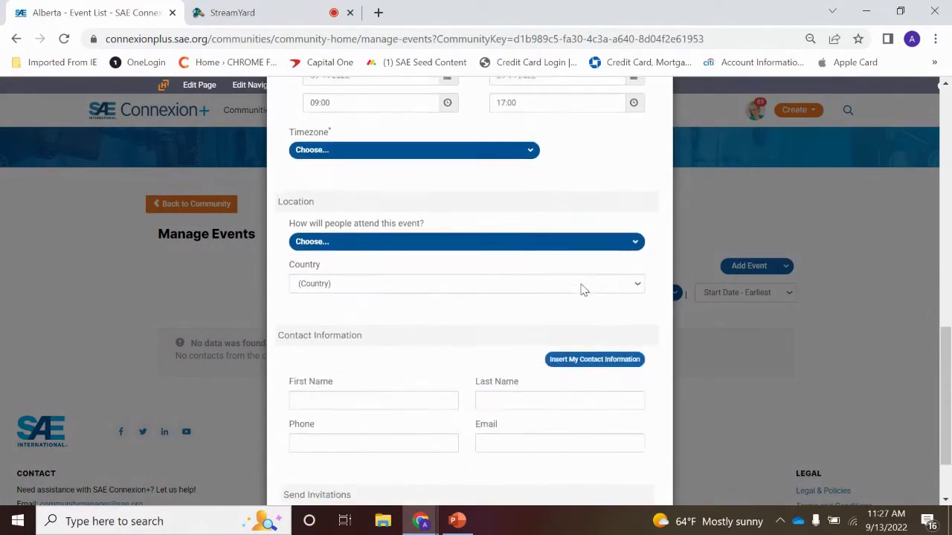
Step: View the options for how people attend the event, cancel the event and return to the Alberta community page
click(622, 244)
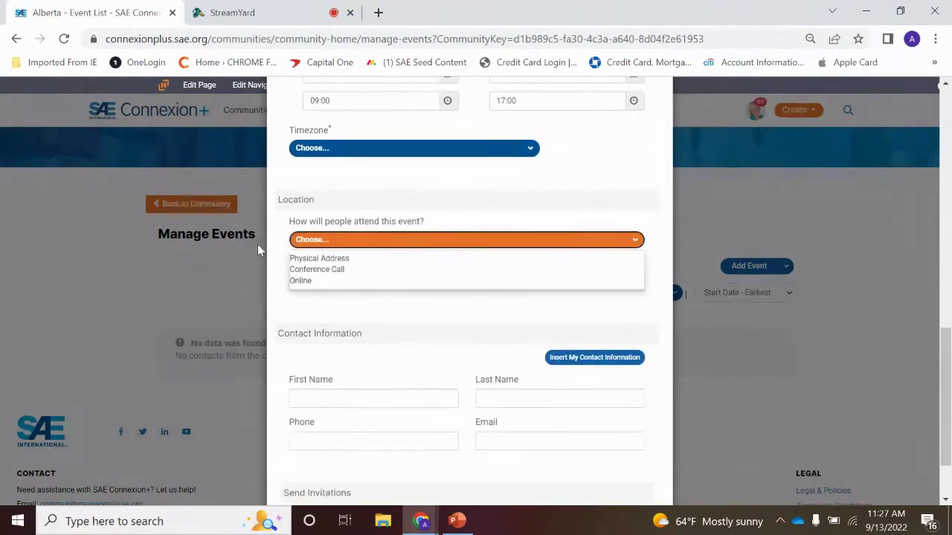
click(517, 227)
scroll(516, 238, down, 1)
scroll(515, 244, down, 1)
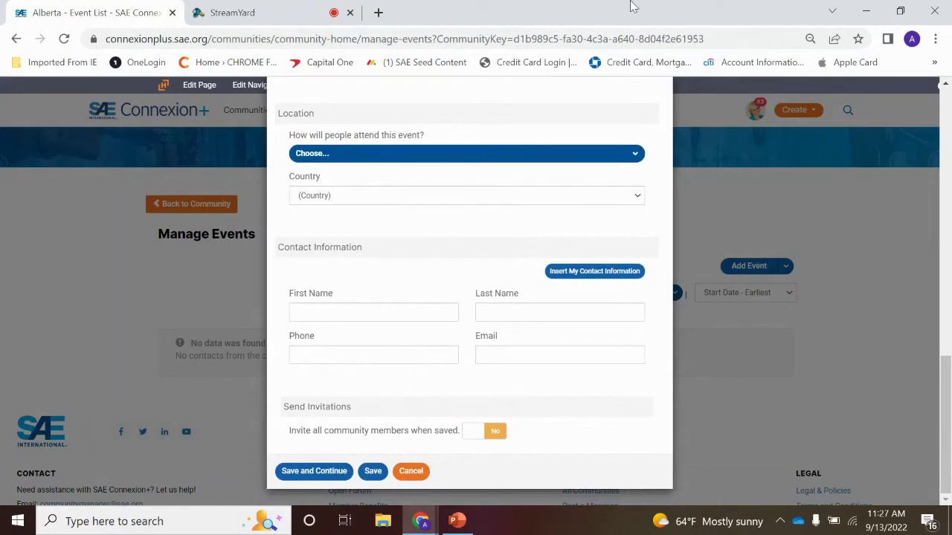
click(417, 475)
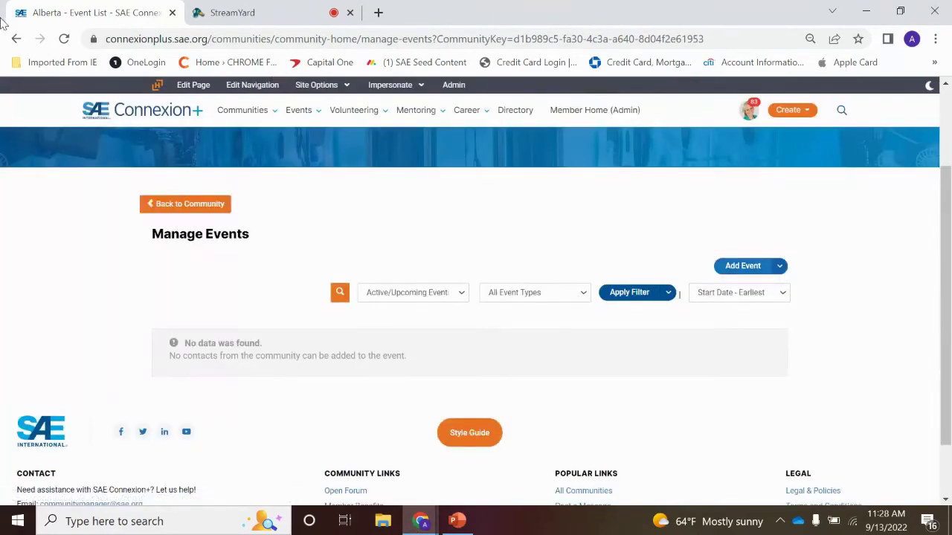
click(16, 39)
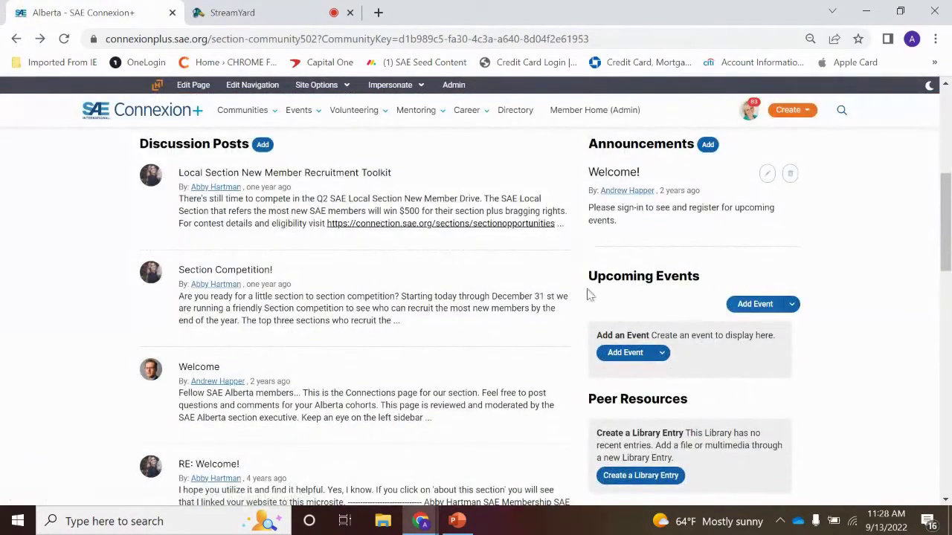
Step: Open the Add Event form from the community page's Upcoming Events section, view its fields and cancel it
scroll(292, 355, up, 5)
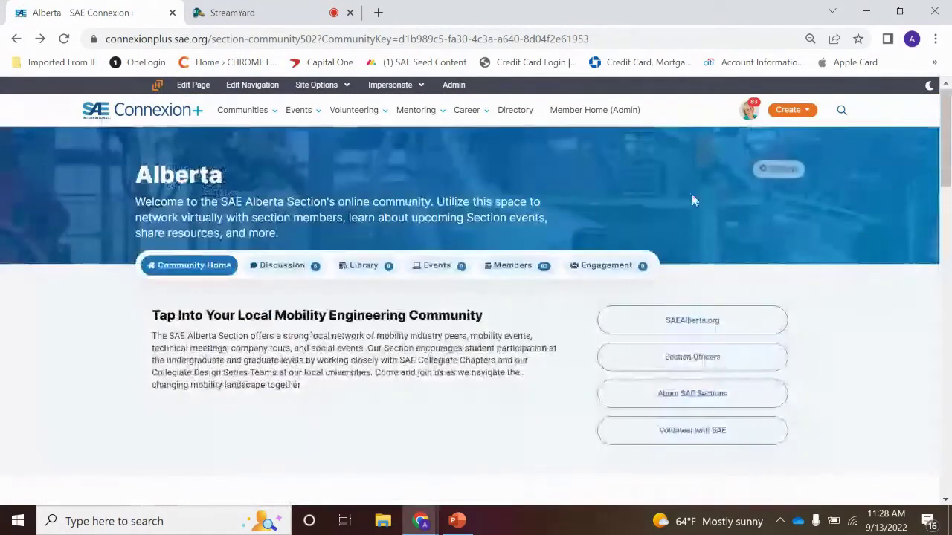
scroll(809, 325, down, 7)
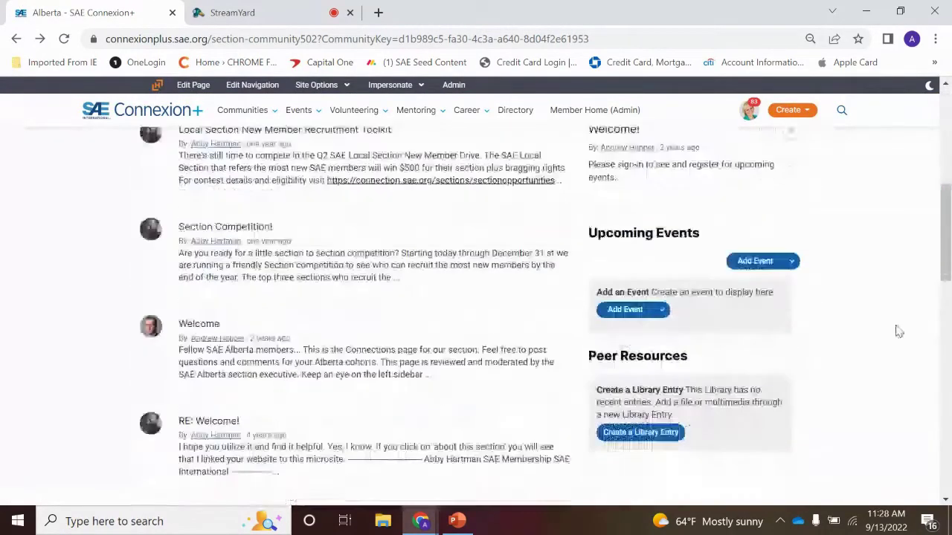
click(623, 212)
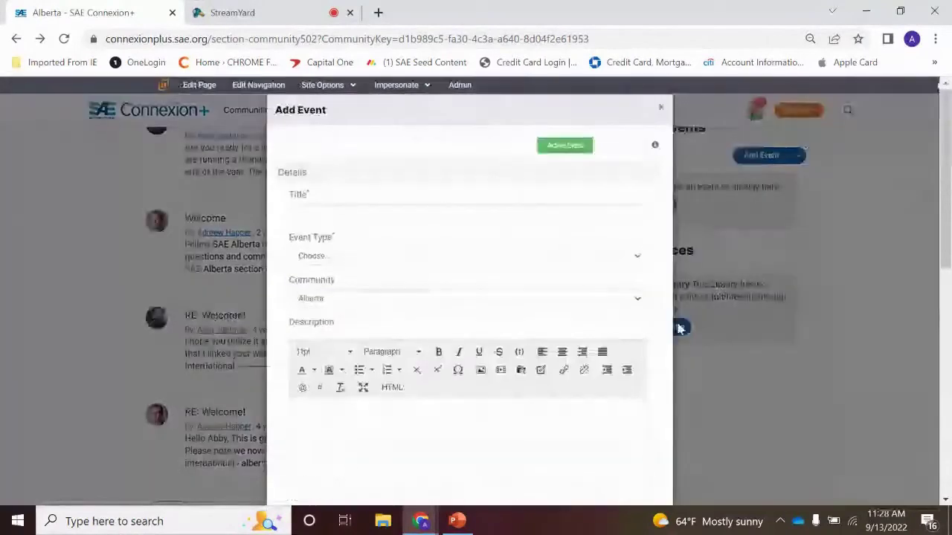
scroll(491, 267, down, 8)
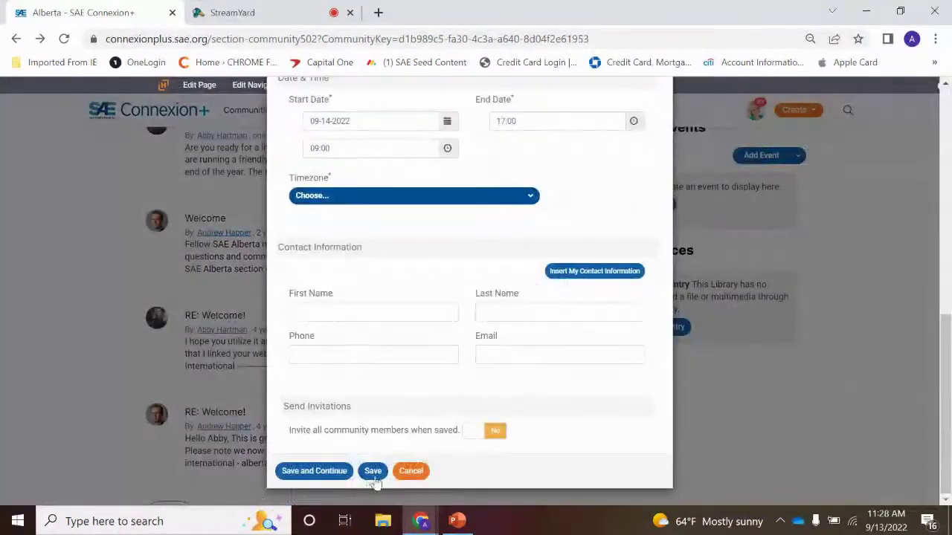
click(412, 470)
Step: Open the volunteer Manage Opportunities page from the Alberta community's settings and view its option for creating an opportunity
scroll(852, 283, up, 3)
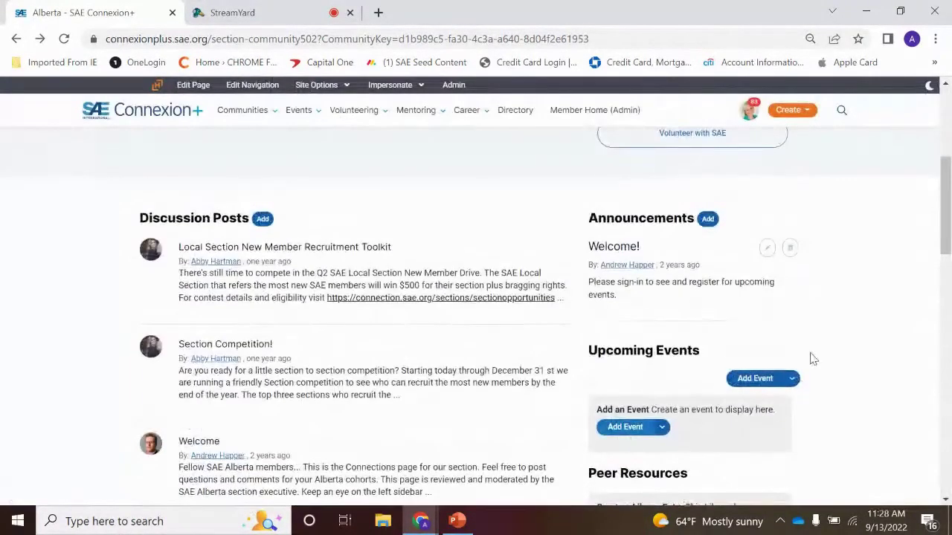
scroll(810, 357, down, 2)
scroll(765, 435, up, 10)
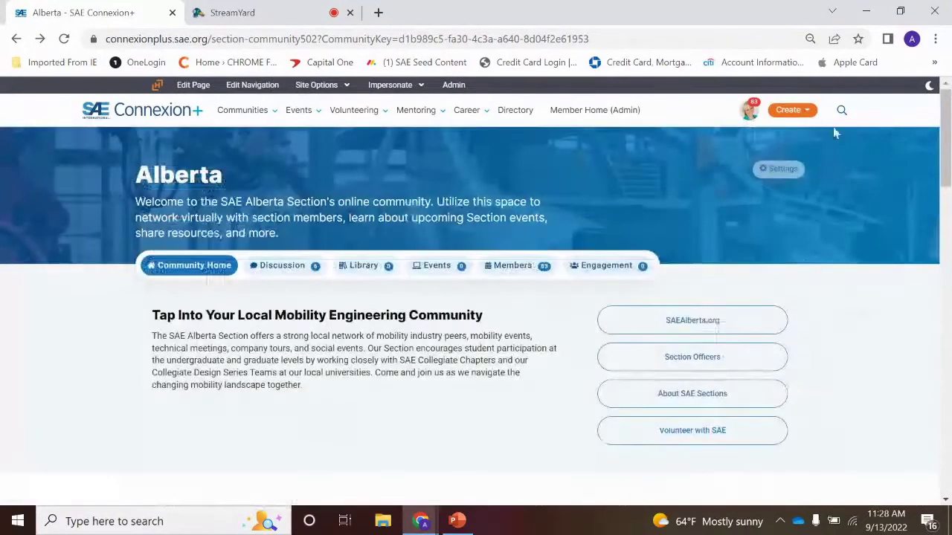
click(780, 169)
scroll(614, 416, down, 2)
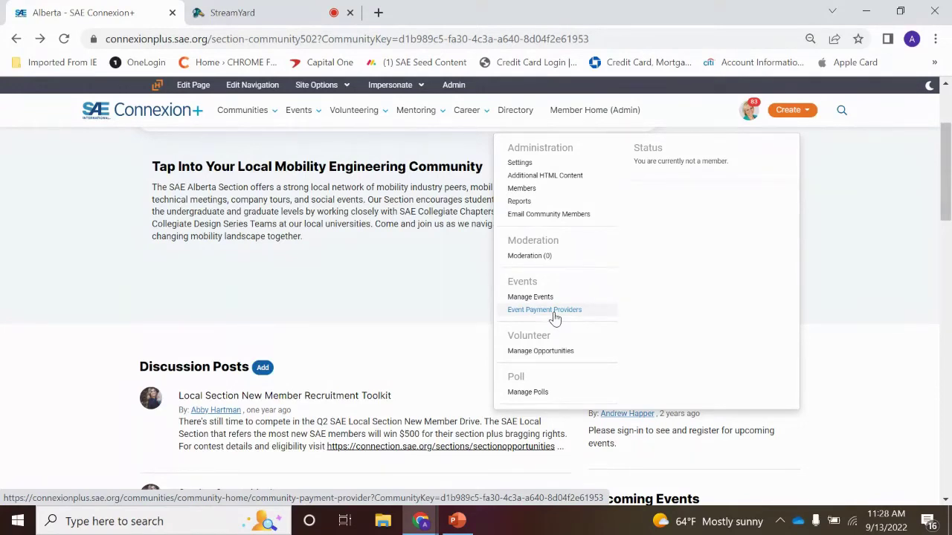
click(562, 360)
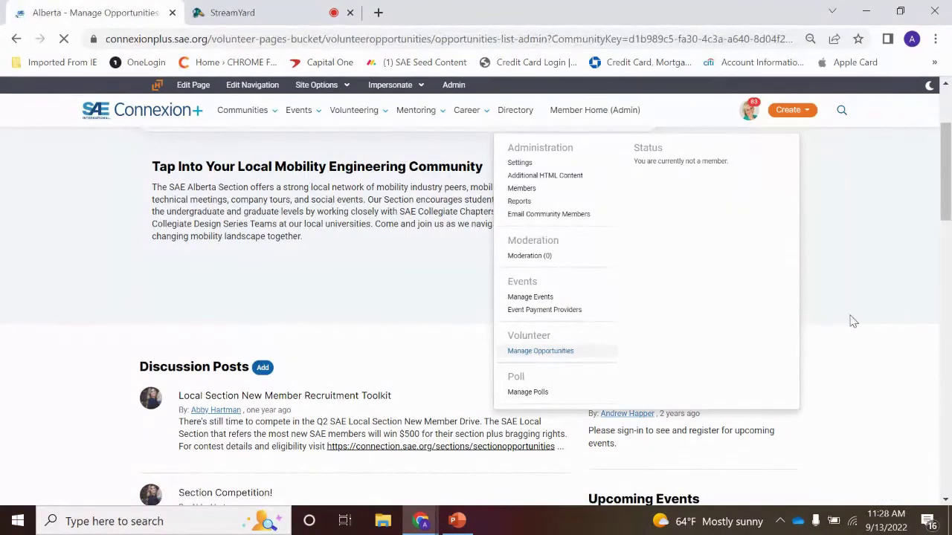
scroll(414, 301, down, 1)
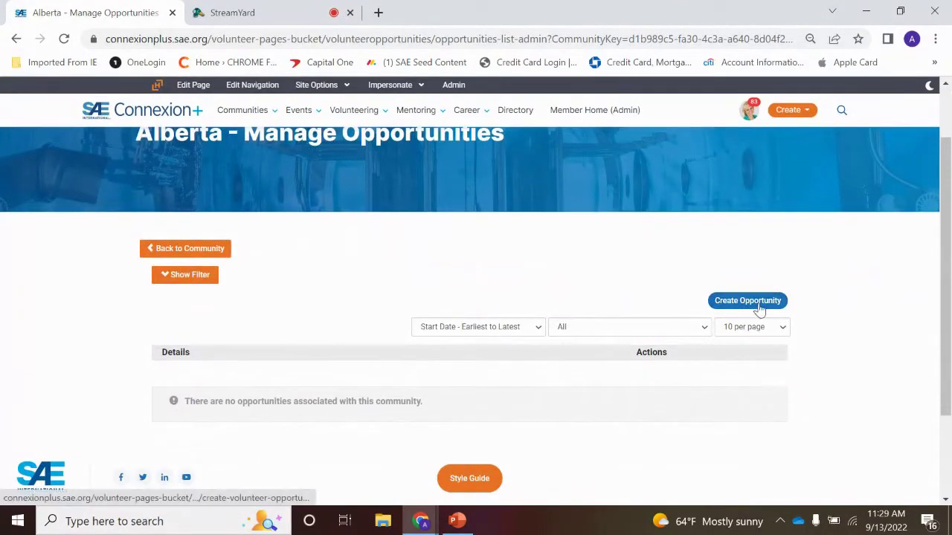
Step: Go back to the Alberta community page and show its full list of administration options, including polls
click(17, 38)
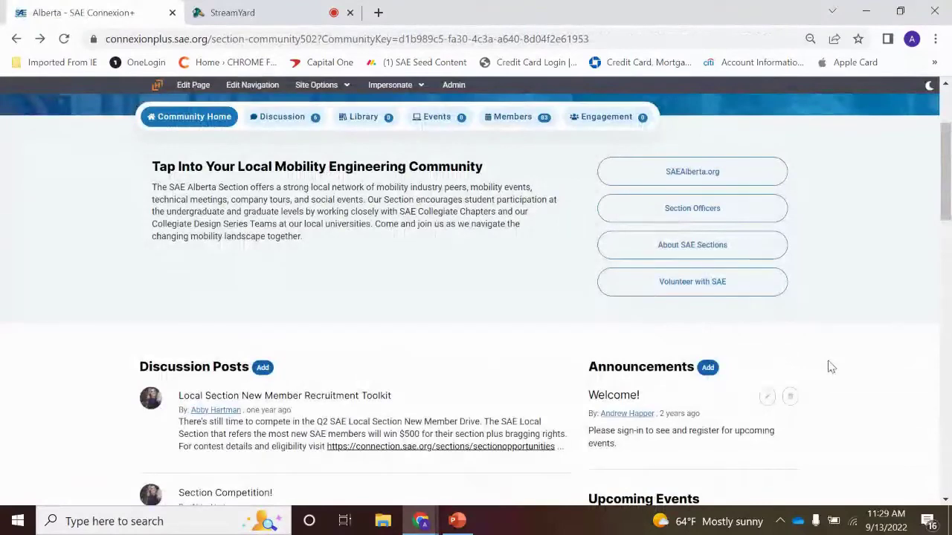
scroll(851, 449, up, 1)
scroll(860, 449, up, 1)
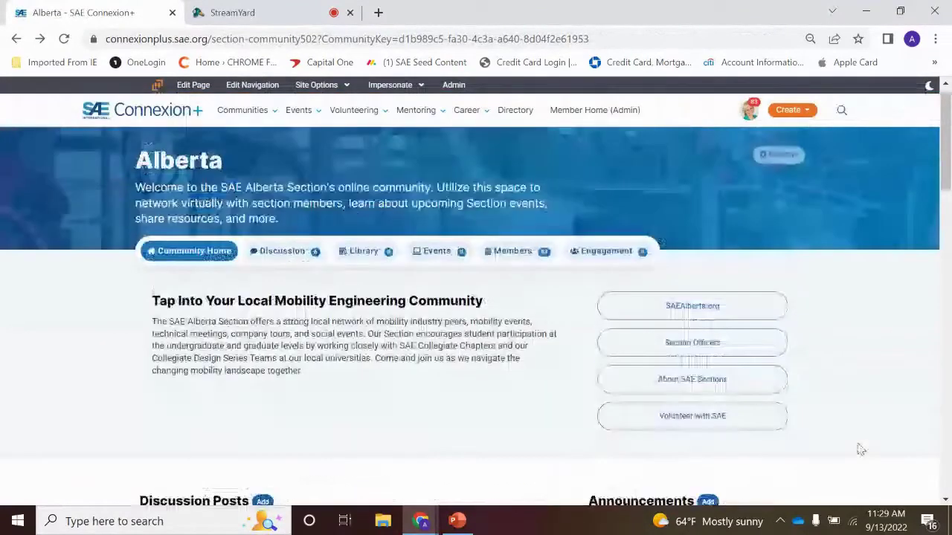
click(787, 180)
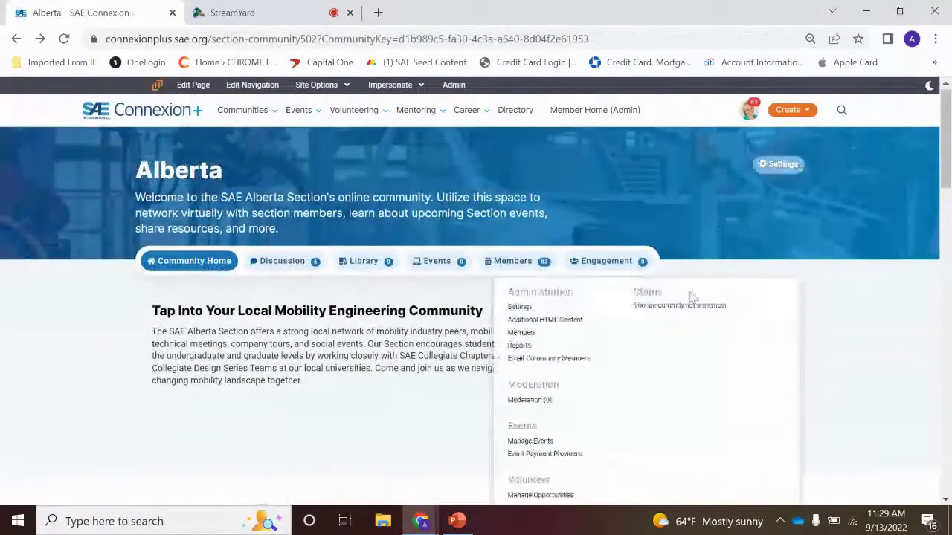
scroll(691, 297, down, 2)
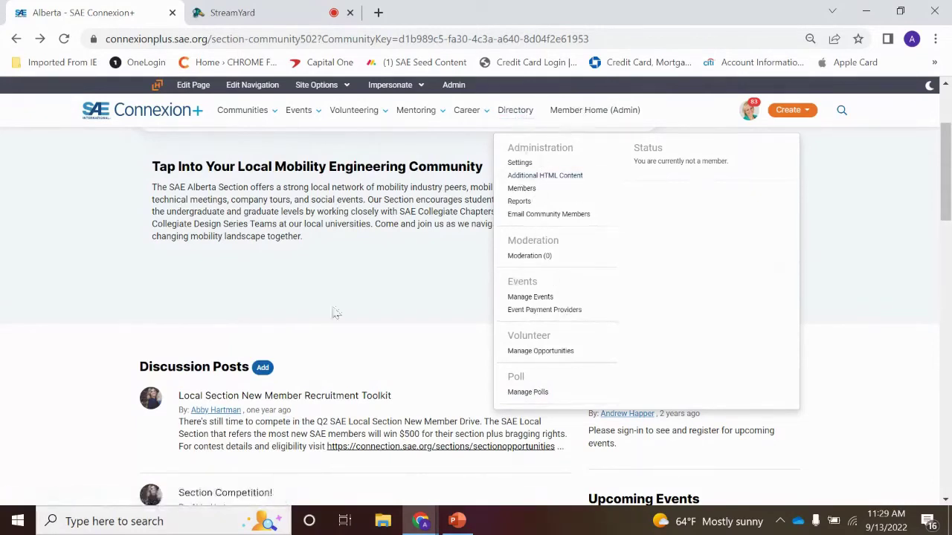
Step: Look through the Alberta page's discussion posts, upcoming events and peer resources, and return to its heading
drag(280, 188, 284, 188)
scroll(862, 348, down, 2)
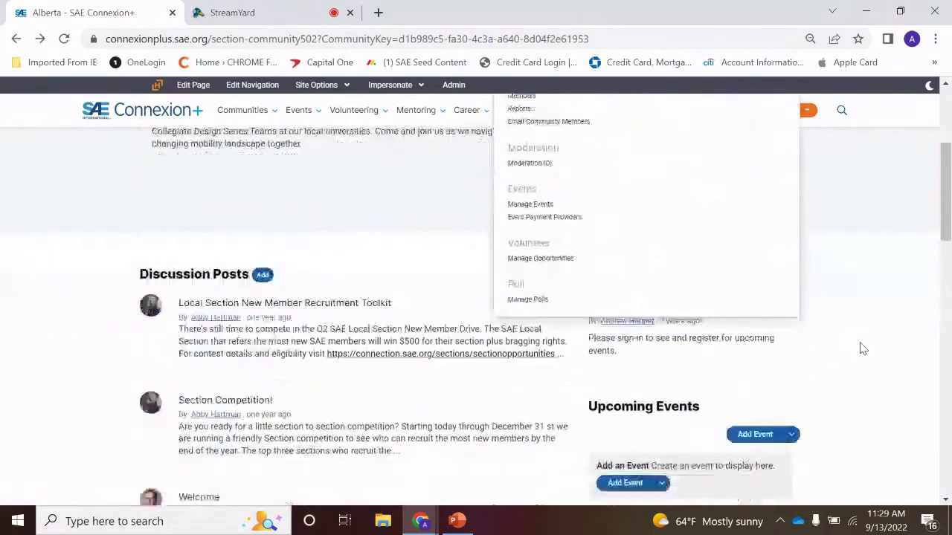
scroll(862, 347, down, 3)
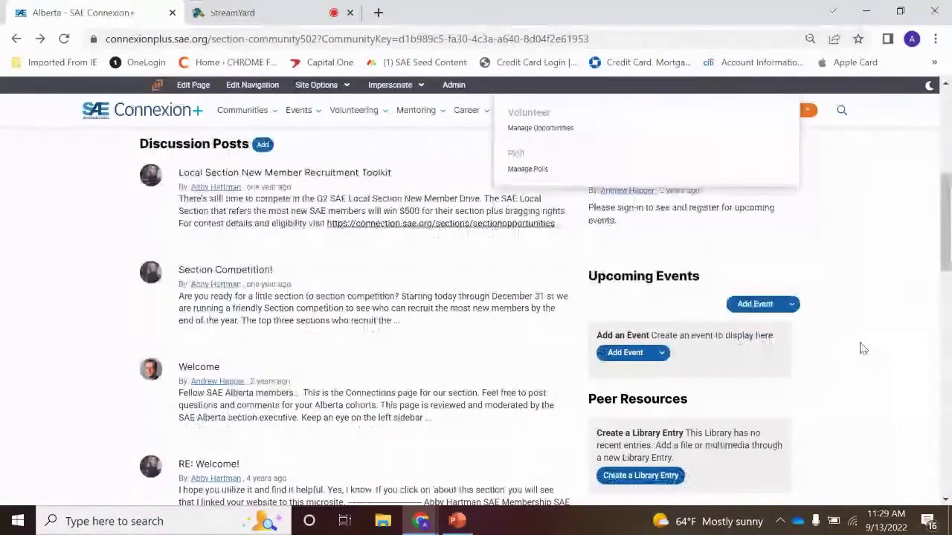
scroll(918, 329, down, 3)
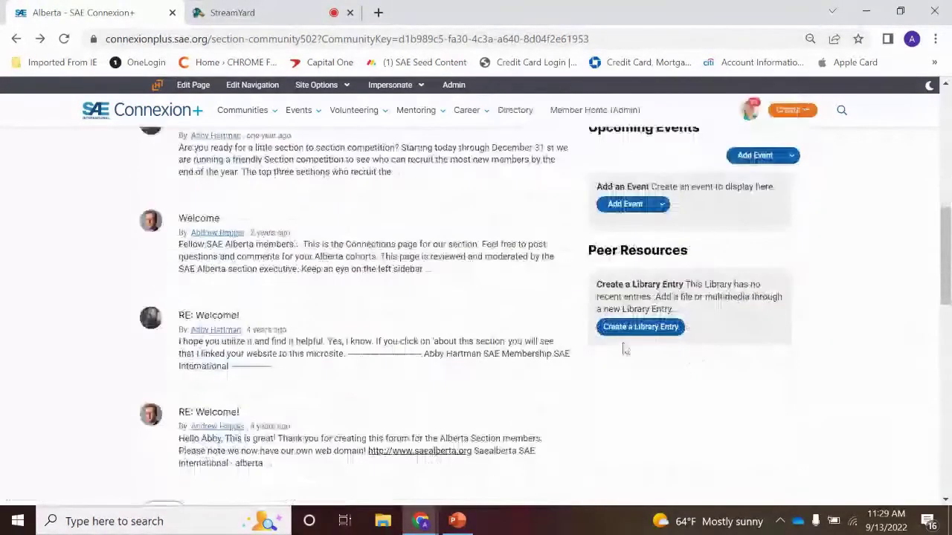
scroll(810, 375, down, 3)
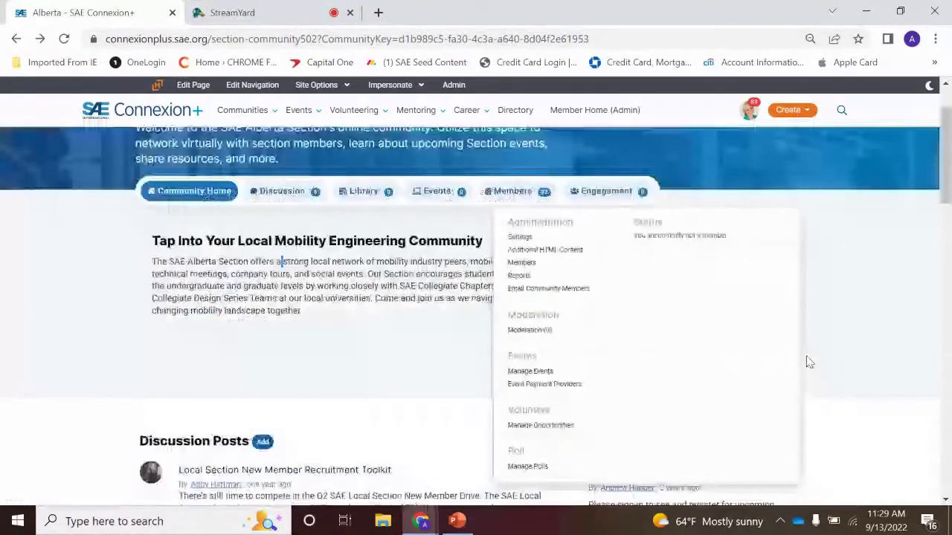
scroll(334, 288, up, 2)
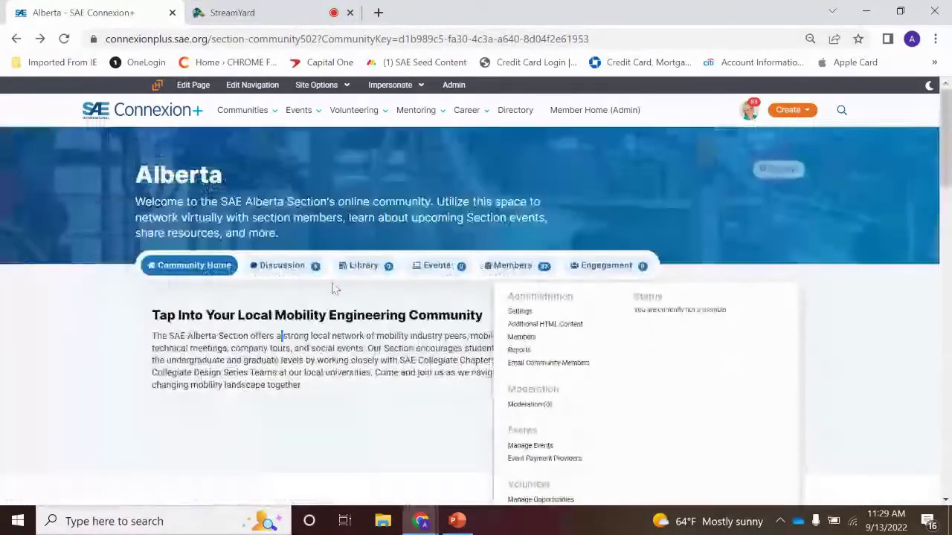
Step: View the Alberta community's Discussion, Library and Events pages in turn
click(286, 264)
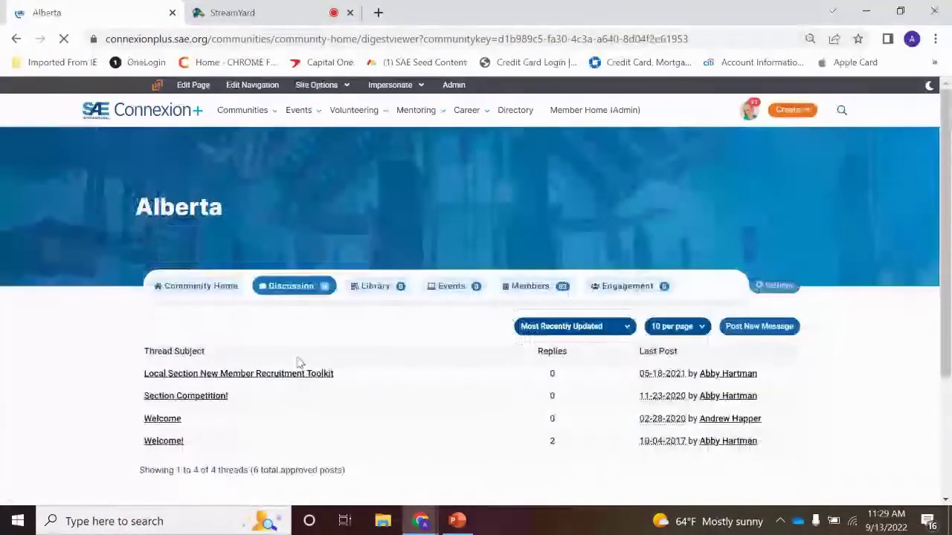
scroll(823, 368, down, 1)
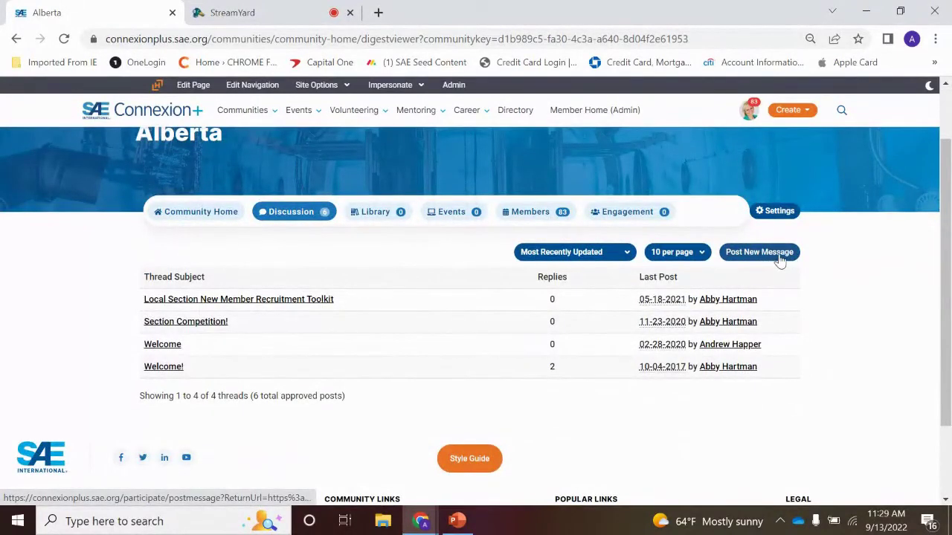
click(374, 215)
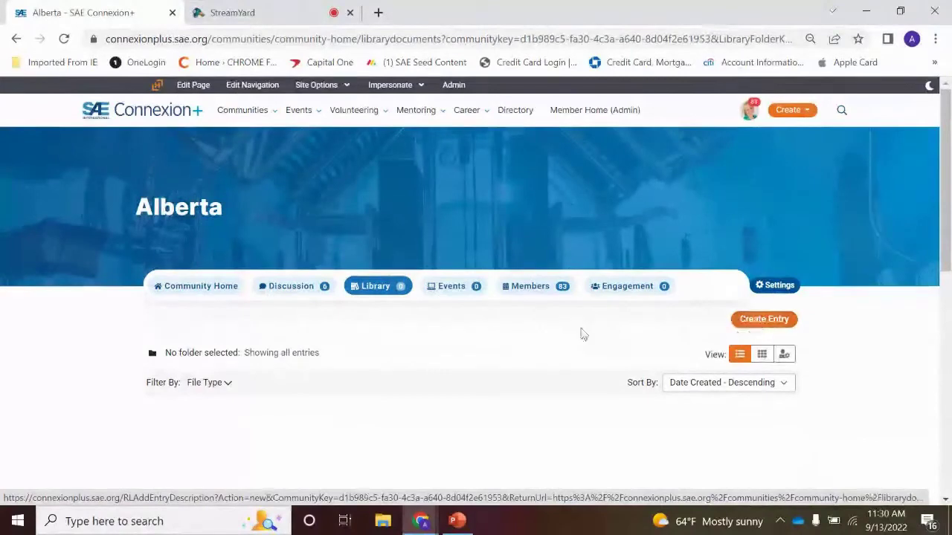
click(450, 290)
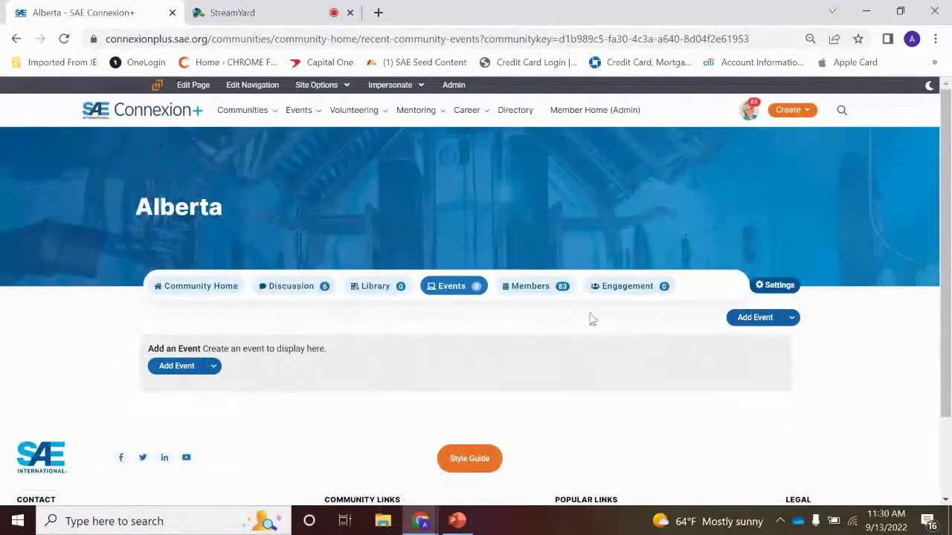
Step: Open the Alberta community's Members page and view its search fields and member list
click(548, 289)
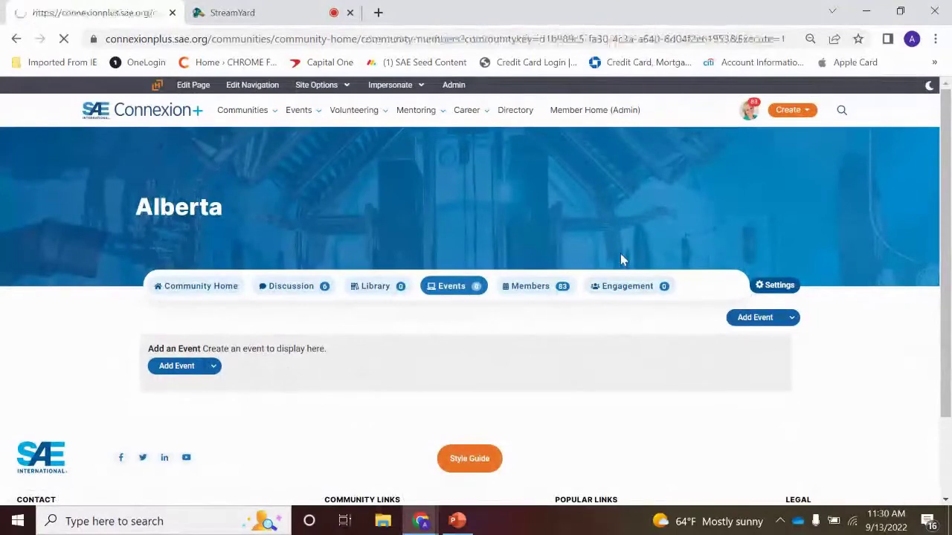
scroll(542, 344, down, 4)
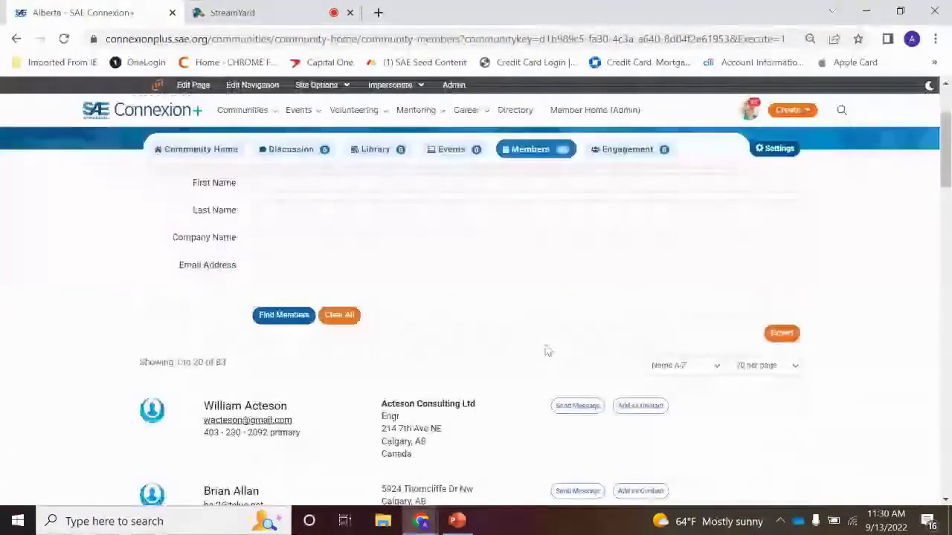
scroll(547, 350, up, 4)
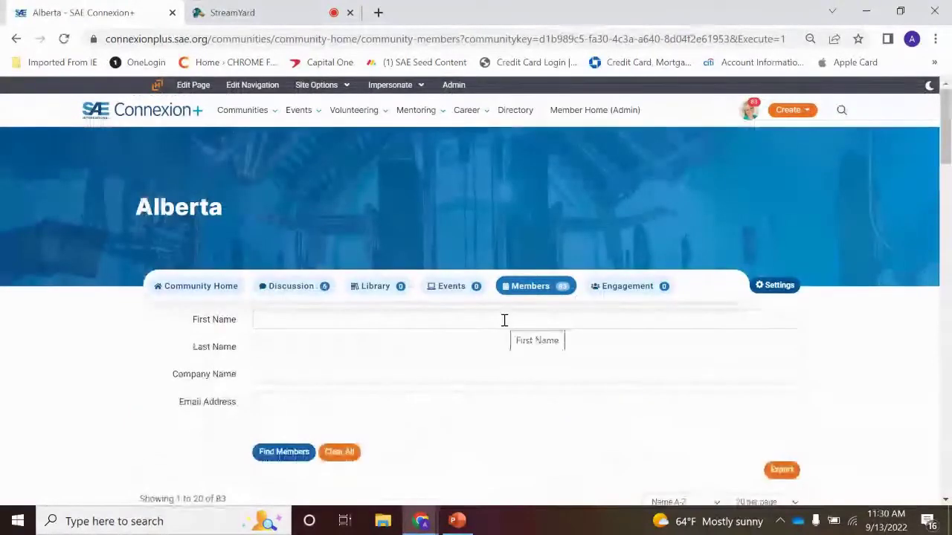
Step: Return to the Alberta community home page and look through it as far as the Current Members section
click(189, 285)
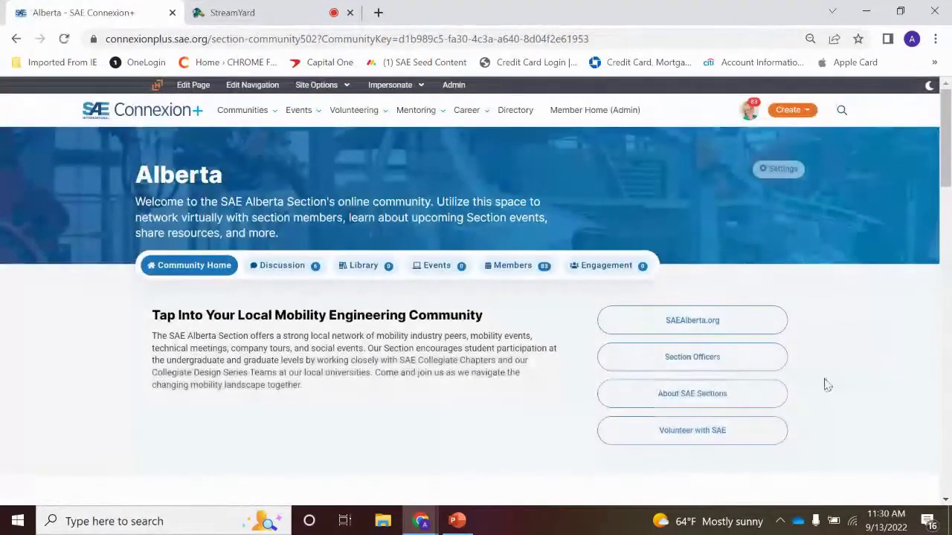
scroll(793, 338, down, 5)
scroll(807, 339, down, 5)
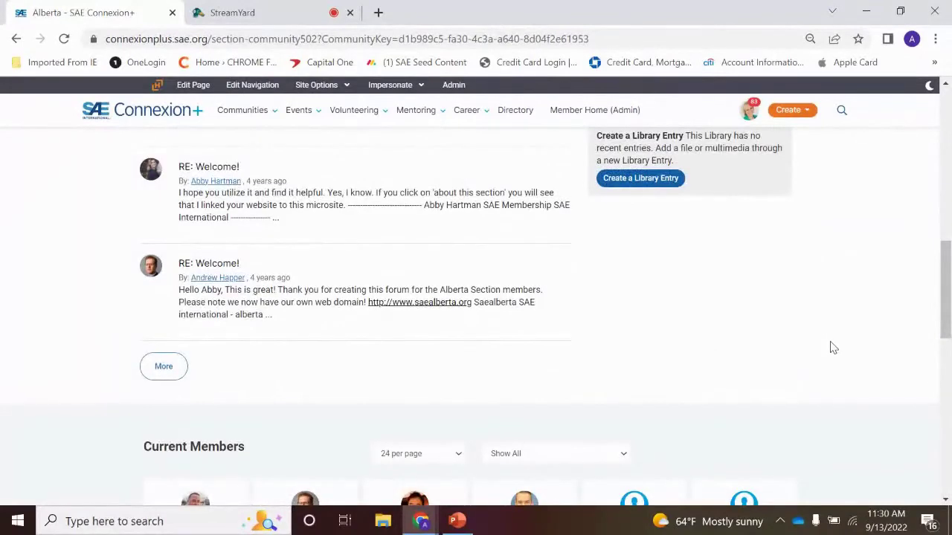
scroll(833, 348, up, 10)
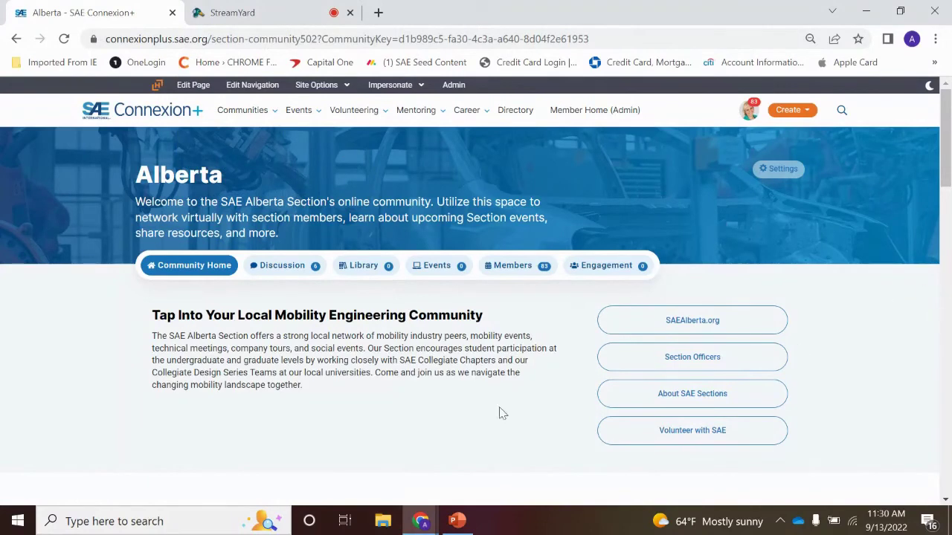
click(420, 522)
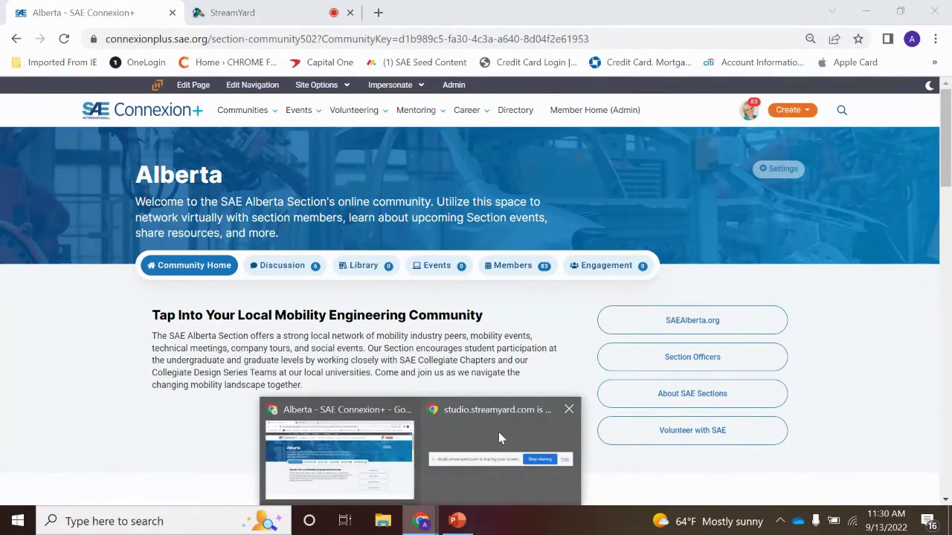